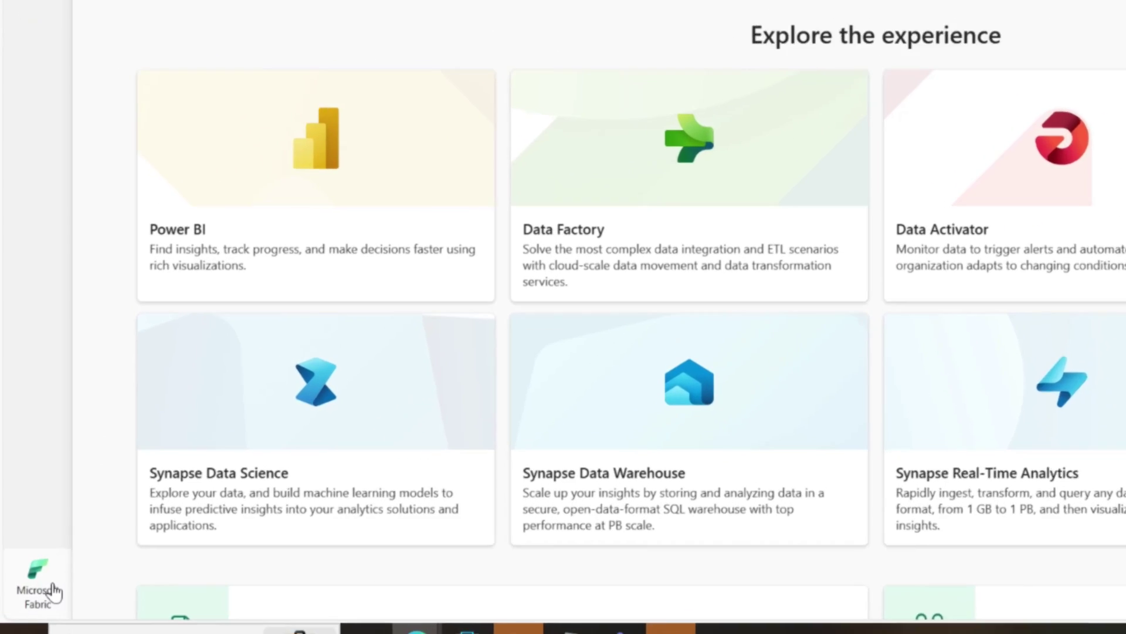
Switch to the Synapse Data Warehouse experience from the Microsoft Fabric home page.
left_click(29, 590)
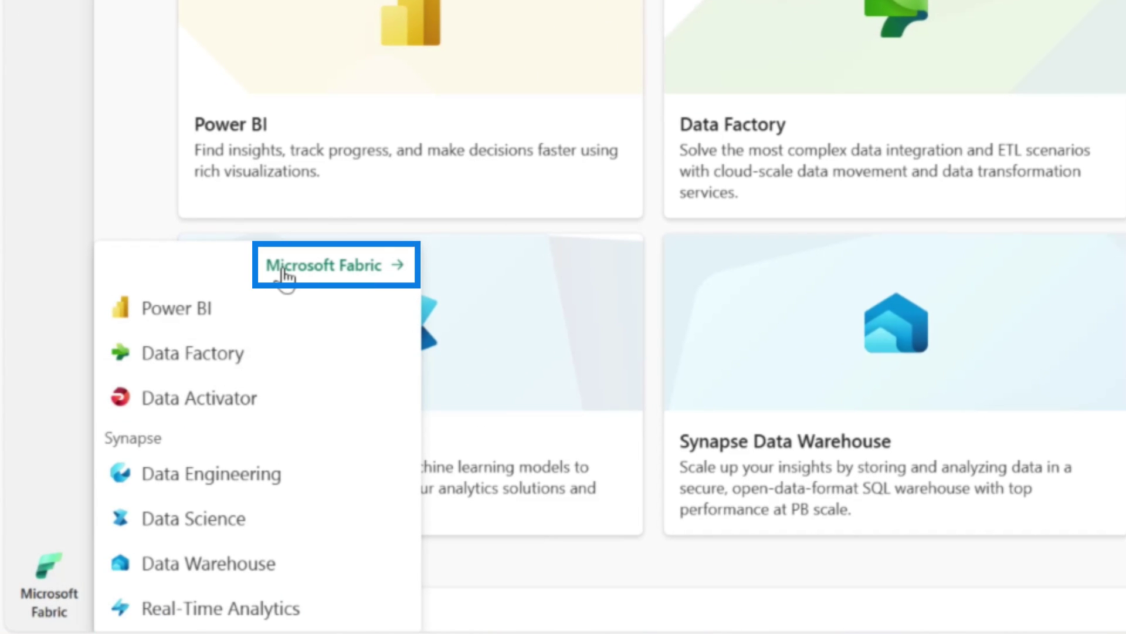
left_click(288, 278)
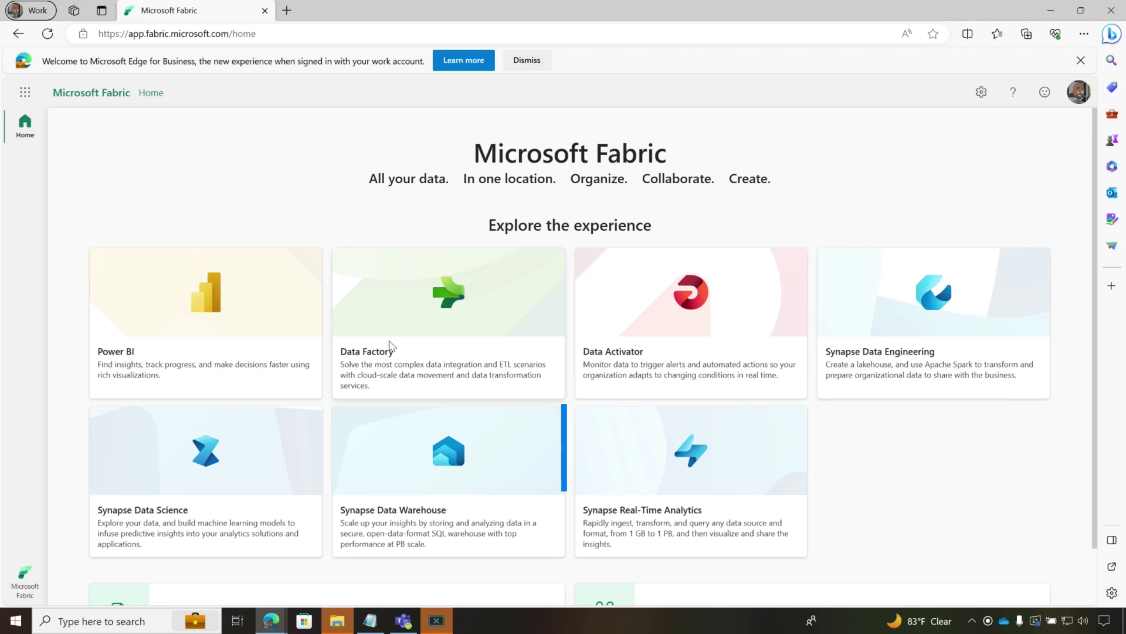
left_click(407, 546)
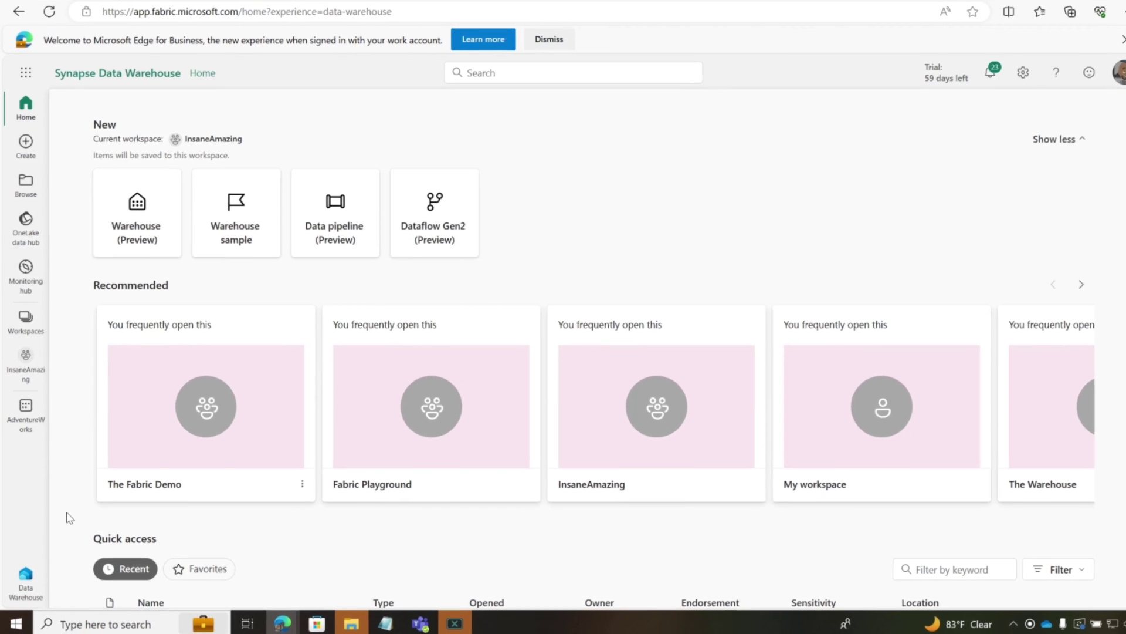
Create a workspace named InsaneAmazingDataWarehouse with advanced license options enabled.
left_click(27, 337)
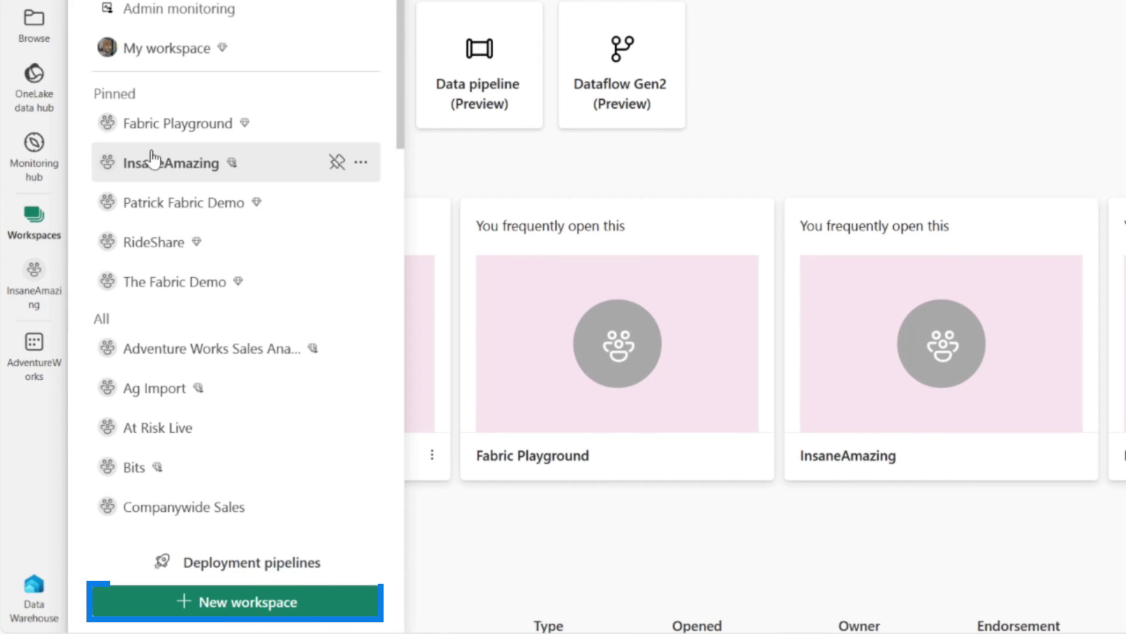
left_click(253, 601)
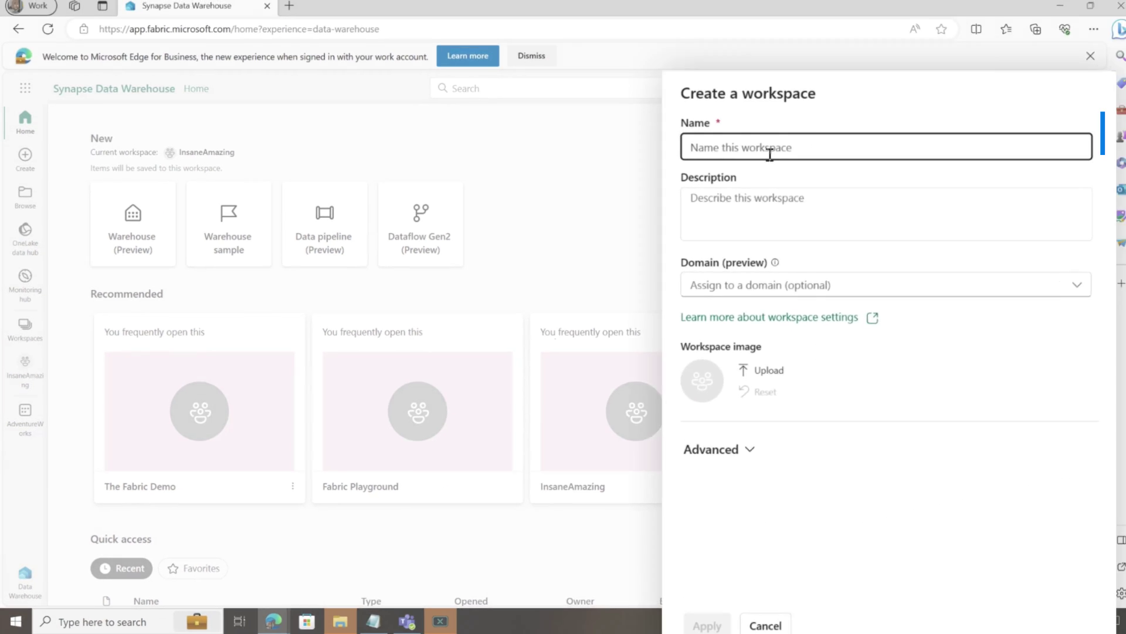
type("InsaneAmazingDataWarehouse")
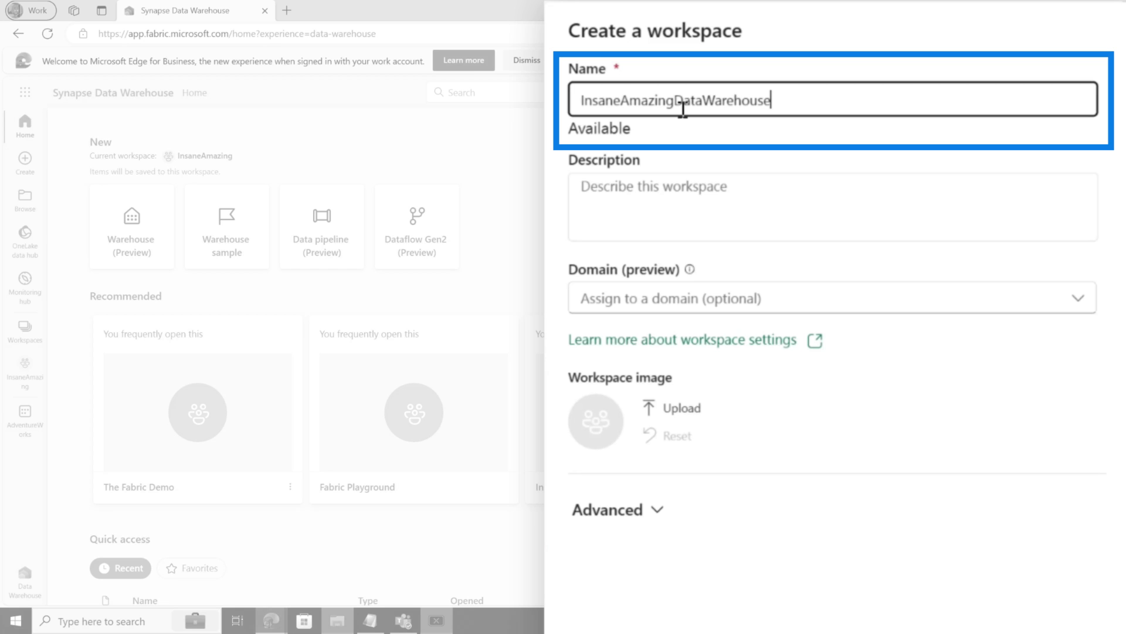
left_click(658, 509)
scroll(754, 483, "down", 10)
scroll(758, 483, "down", 1)
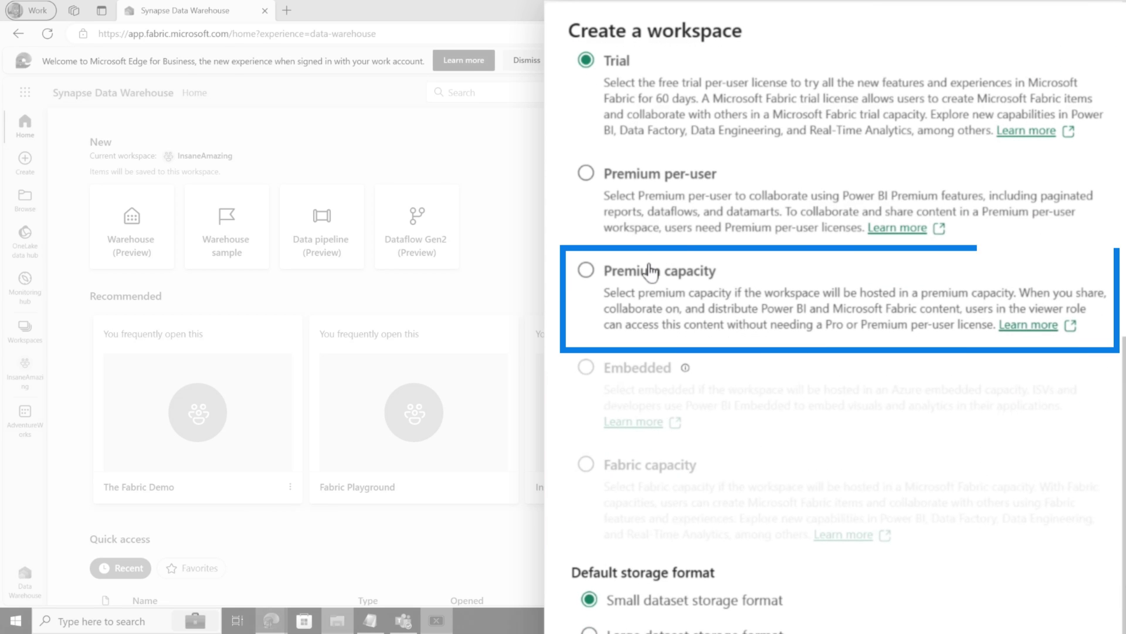
scroll(786, 352, "down", 5)
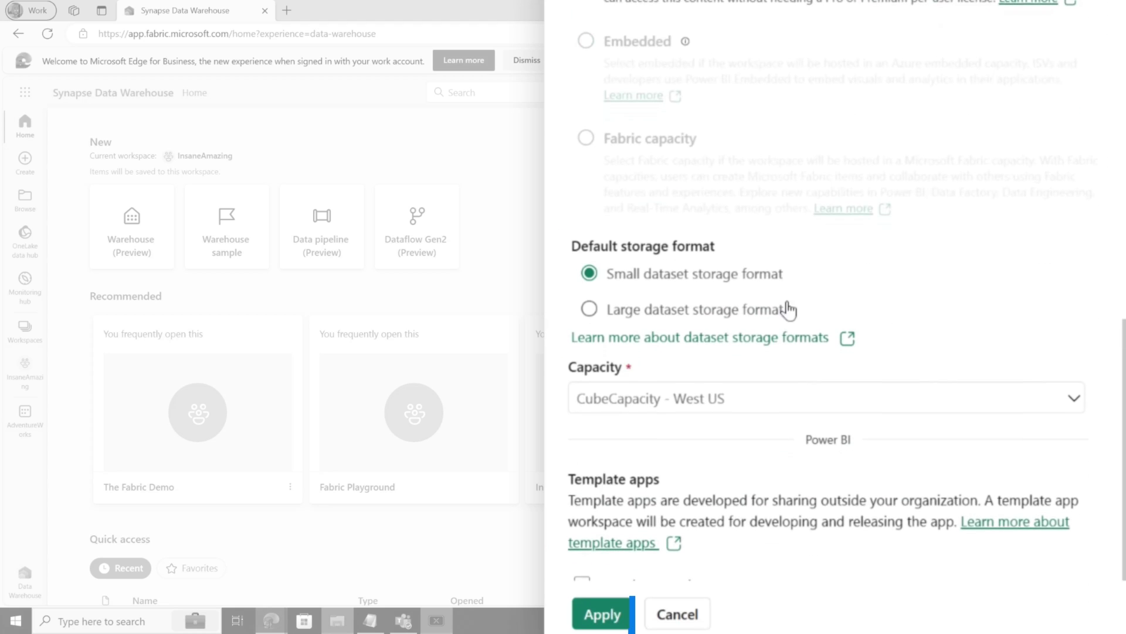
left_click(610, 602)
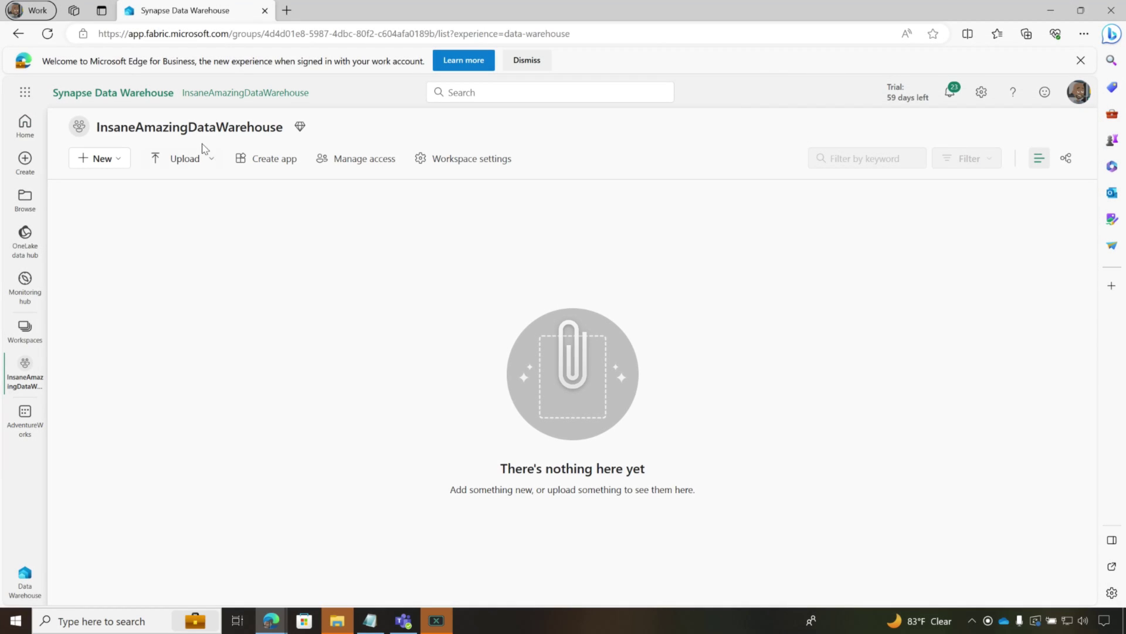
Create a warehouse named AdventureWorks and expand its schemas.
left_click(119, 160)
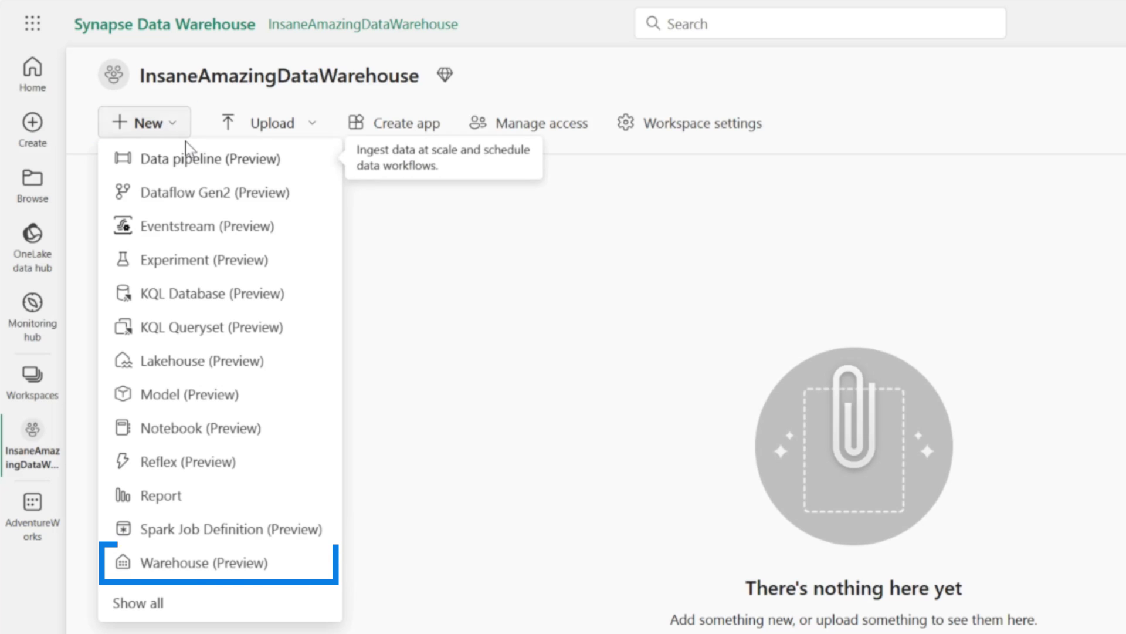
left_click(203, 563)
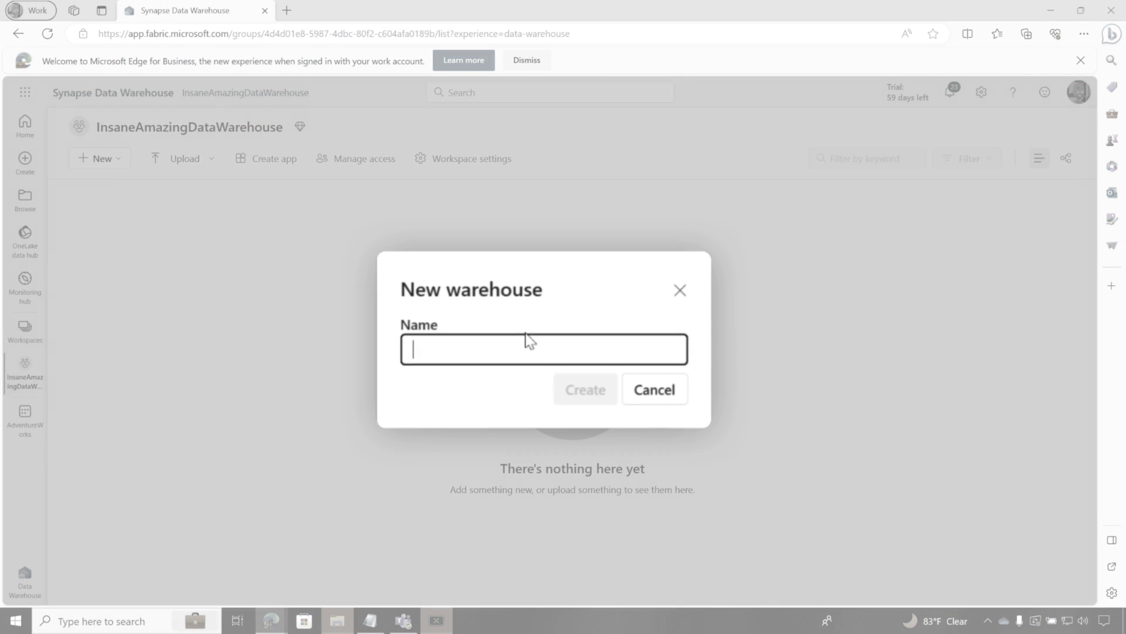
type("AdventureWorks")
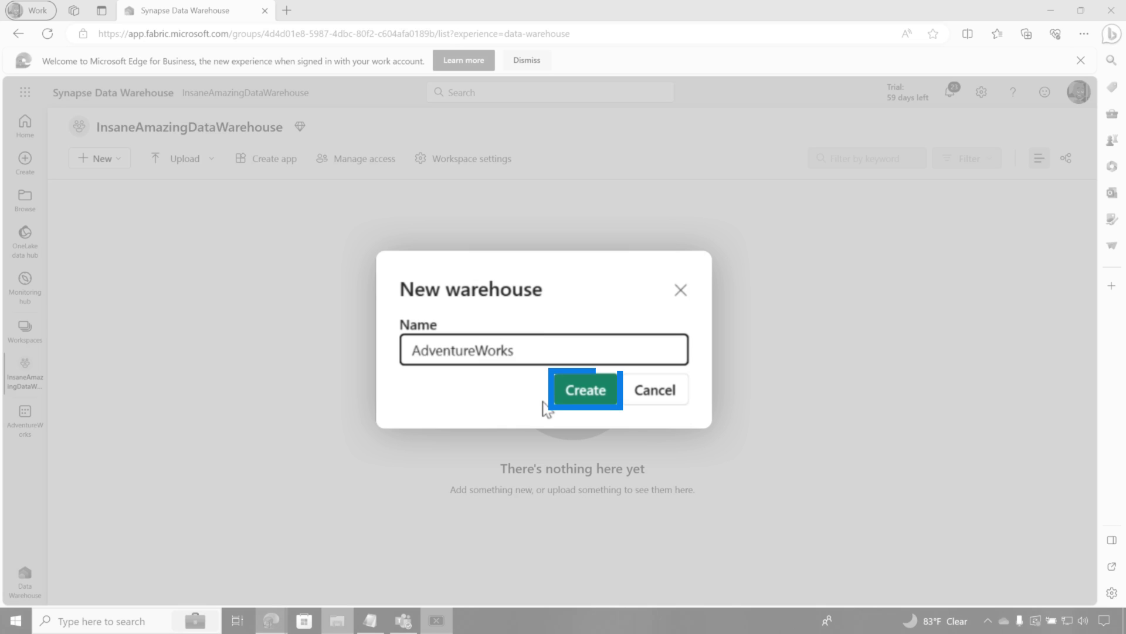
left_click(568, 390)
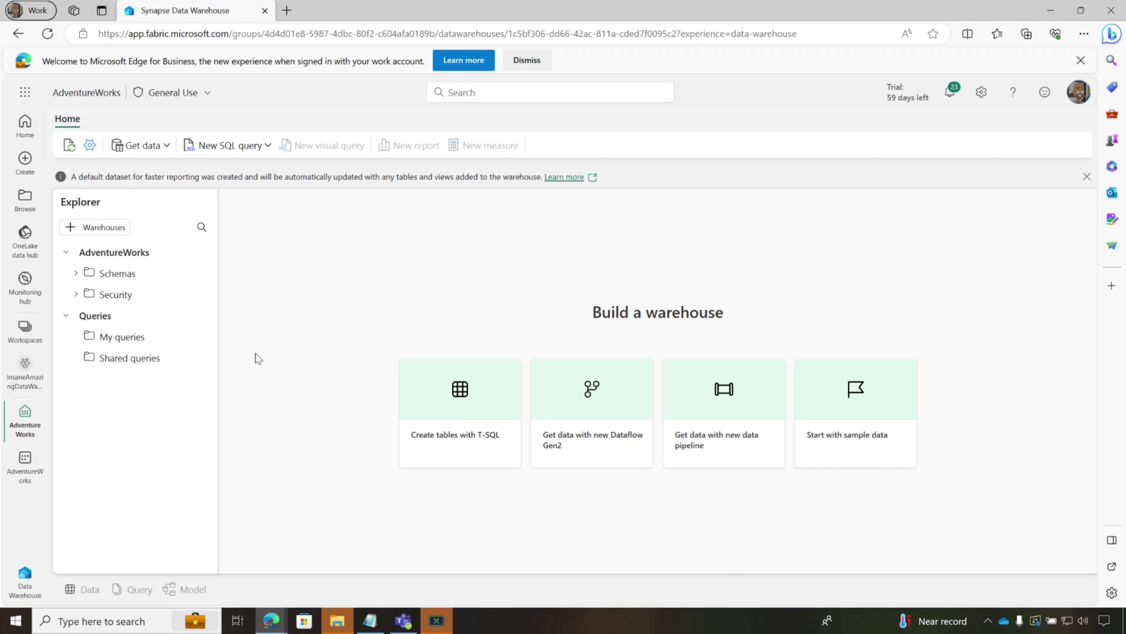
left_click(142, 274)
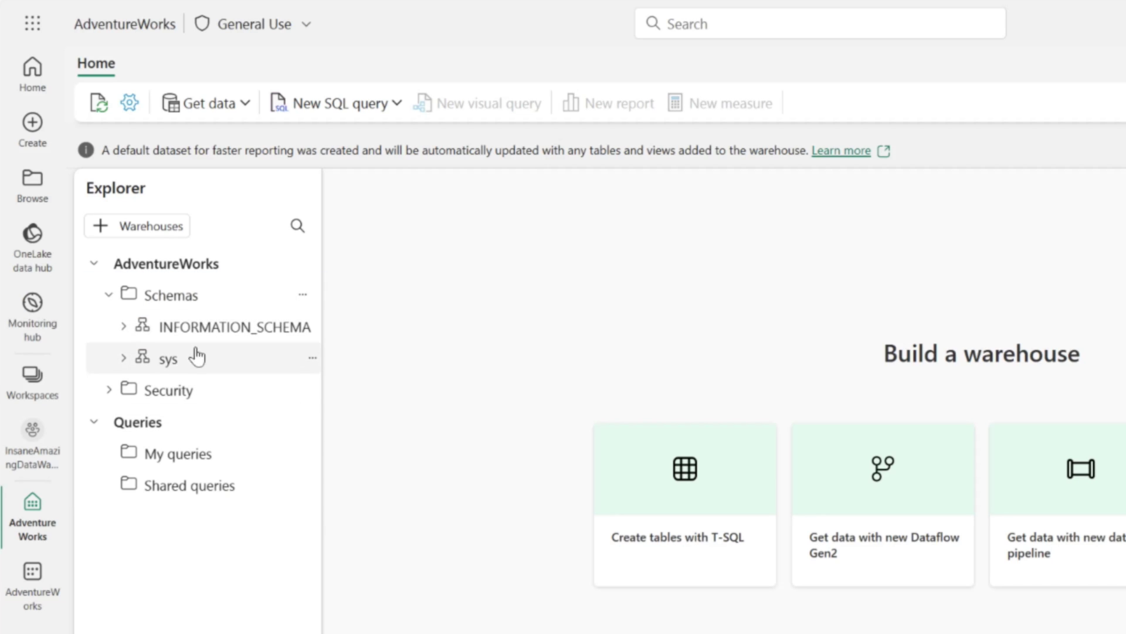
Run a CREATE SCHEMA staging query from the template, refresh, and expand the staging schema.
left_click(398, 105)
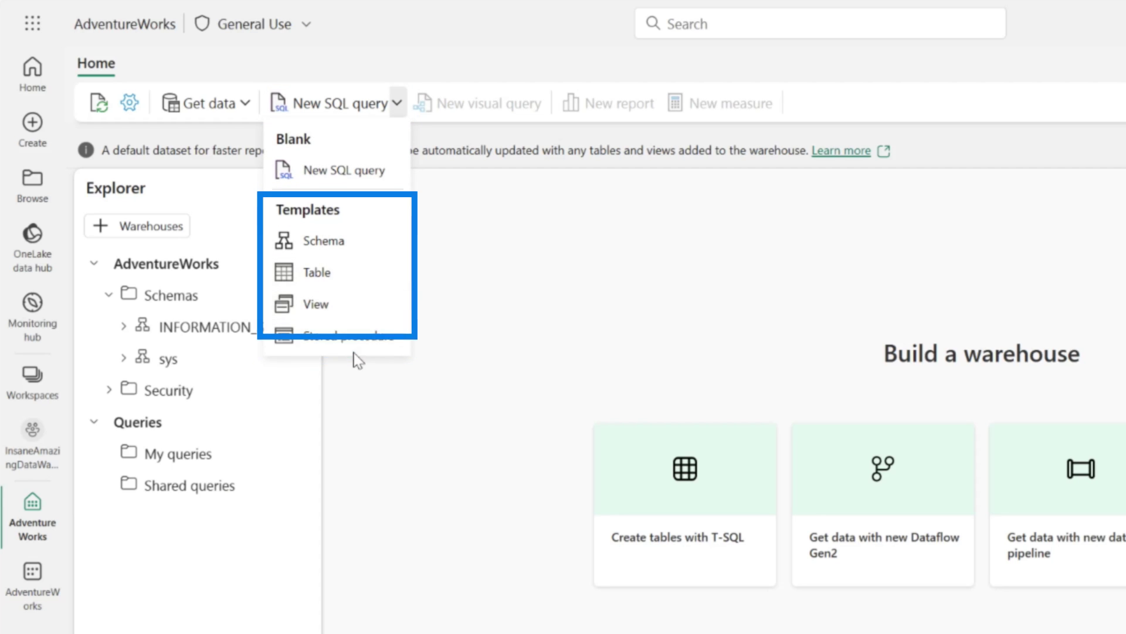
left_click(355, 241)
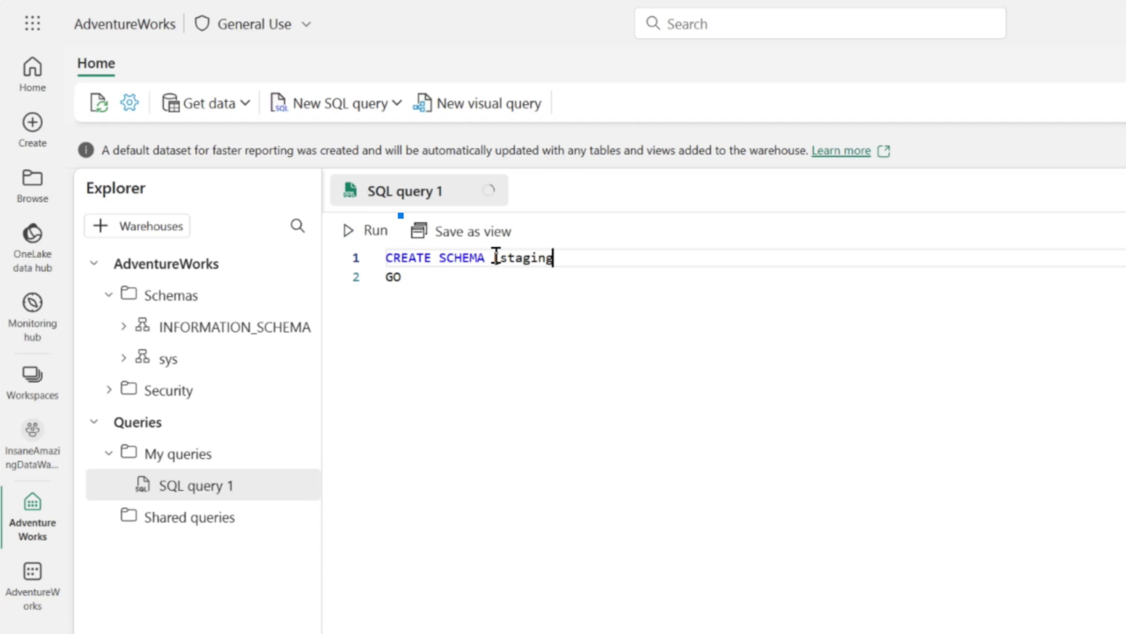
left_click(374, 238)
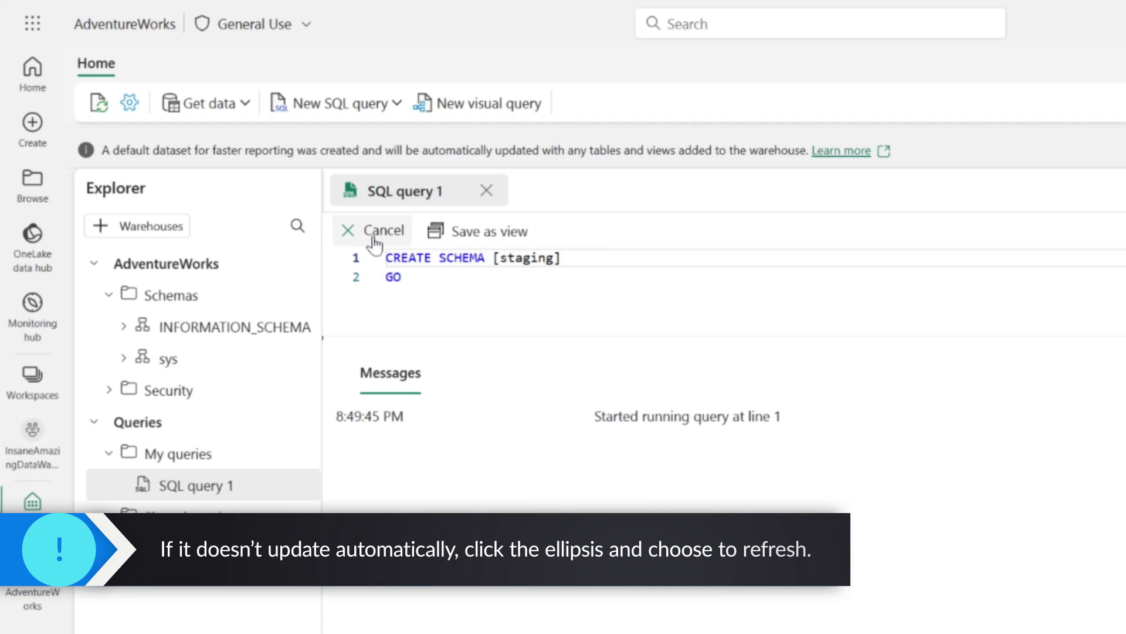
left_click(302, 264)
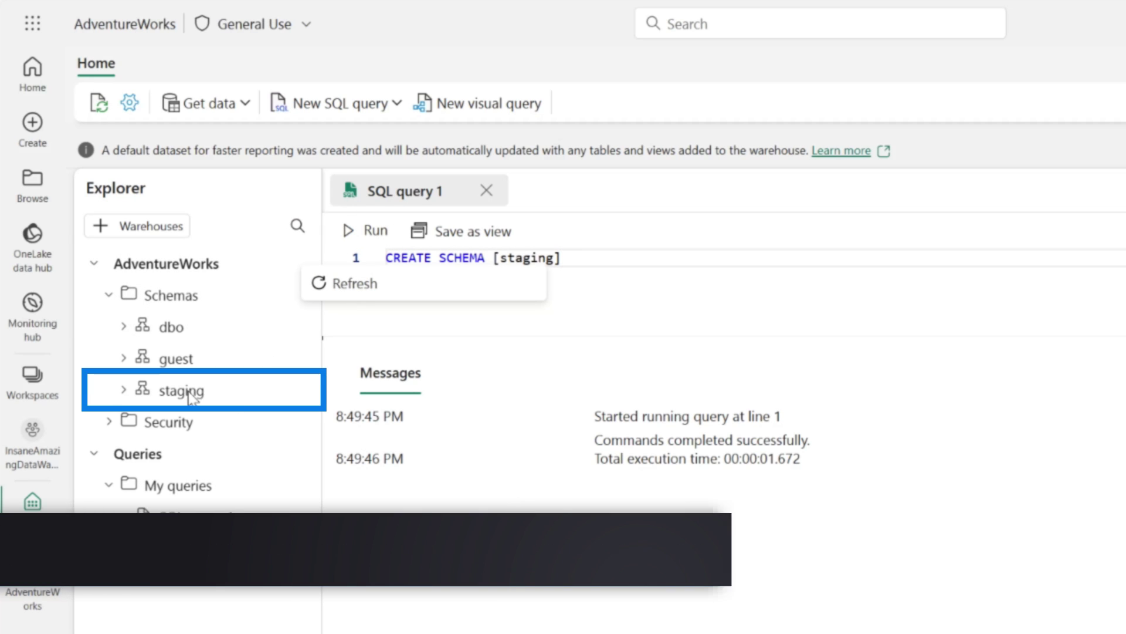
left_click(124, 390)
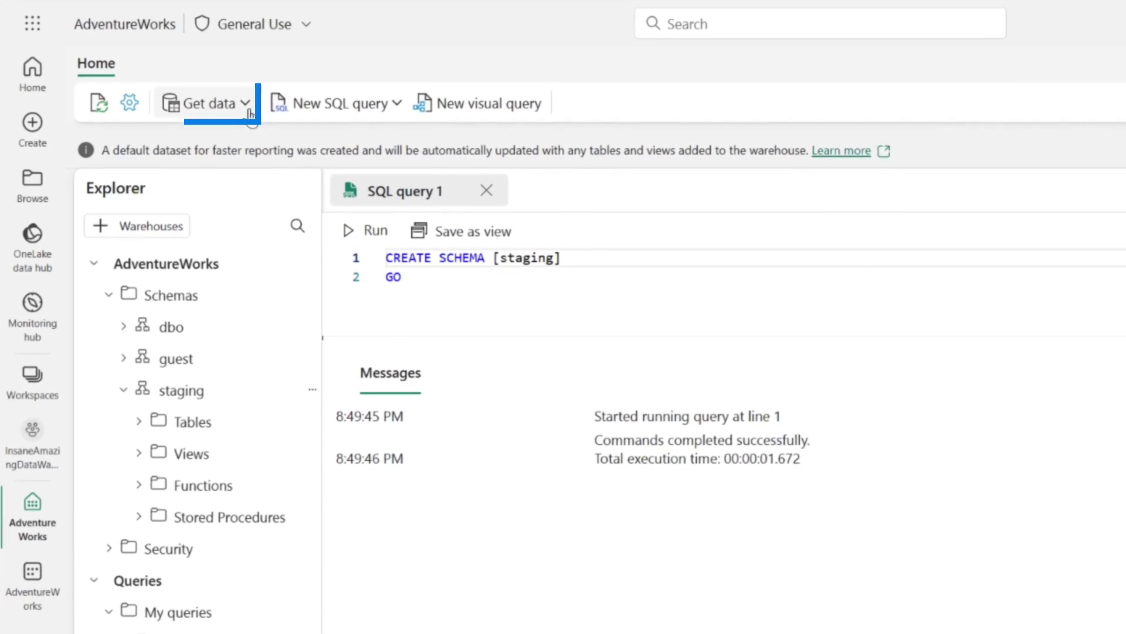
left_click(246, 108)
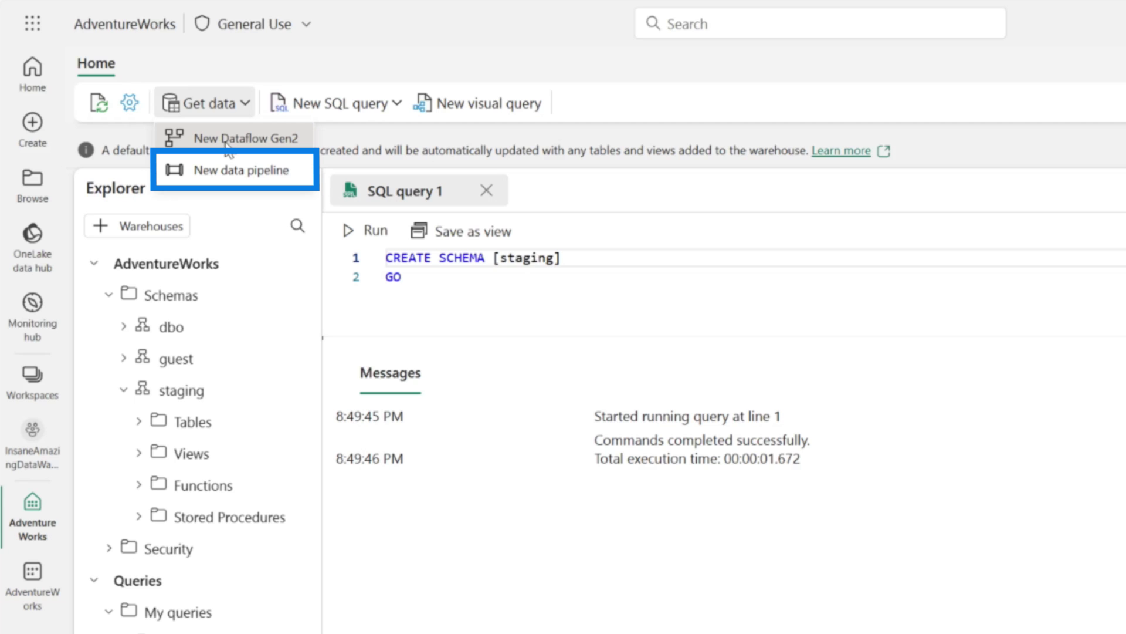
Create a new data pipeline named 'Get Staging Data'.
left_click(231, 176)
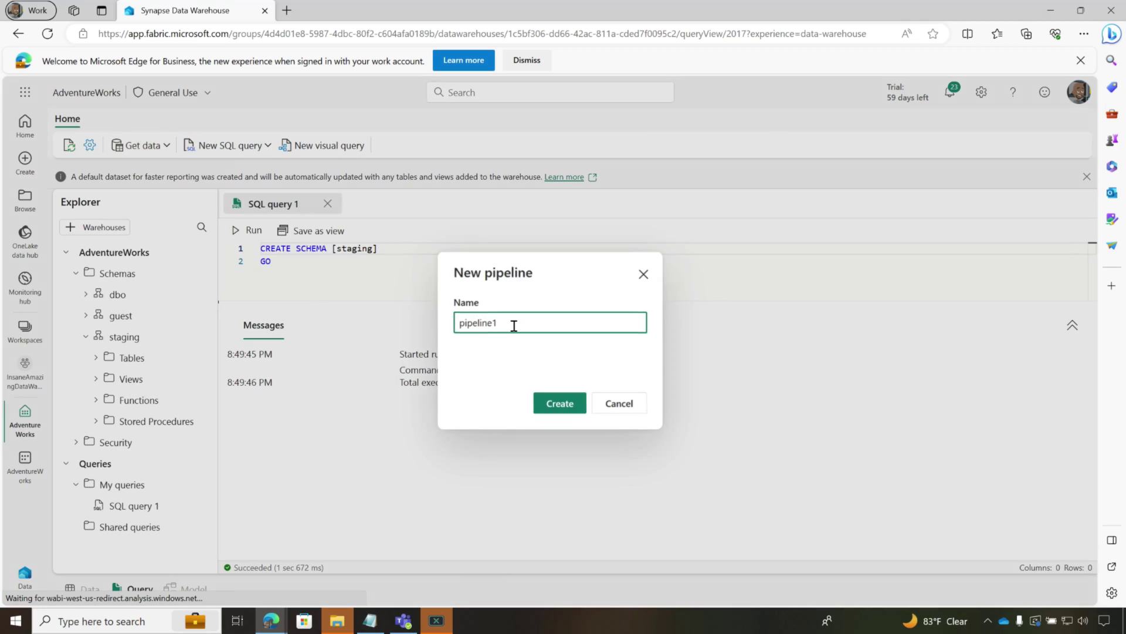
type("Get Staging Data")
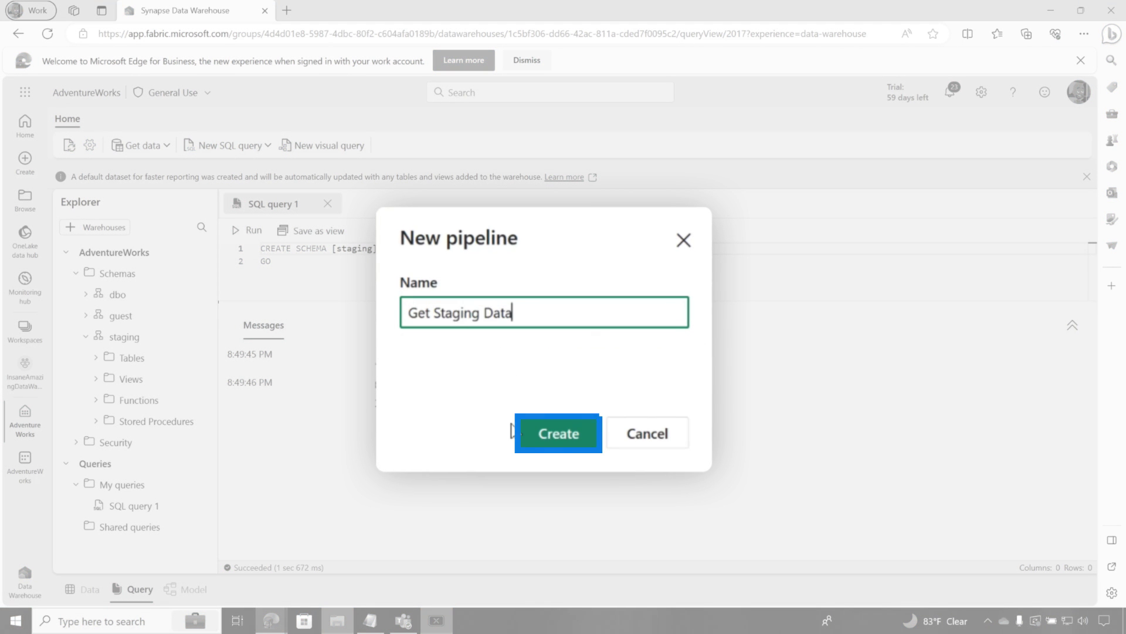
left_click(538, 433)
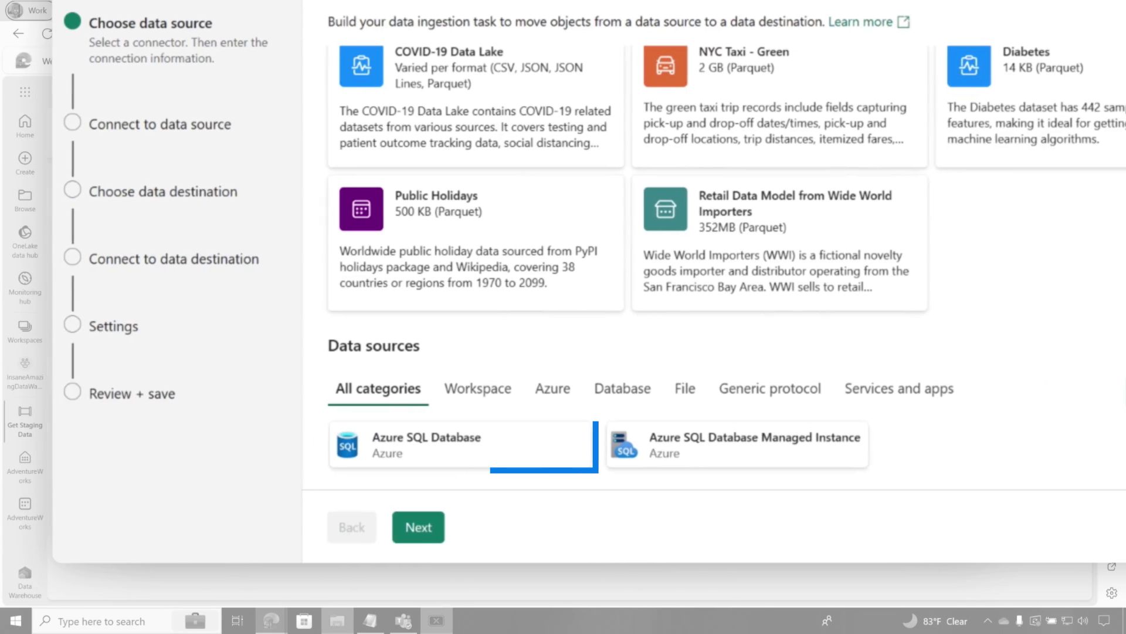
Use Azure SQL Database as the source with the saved AdventureWorks connection.
key("Tab")
left_click(508, 456)
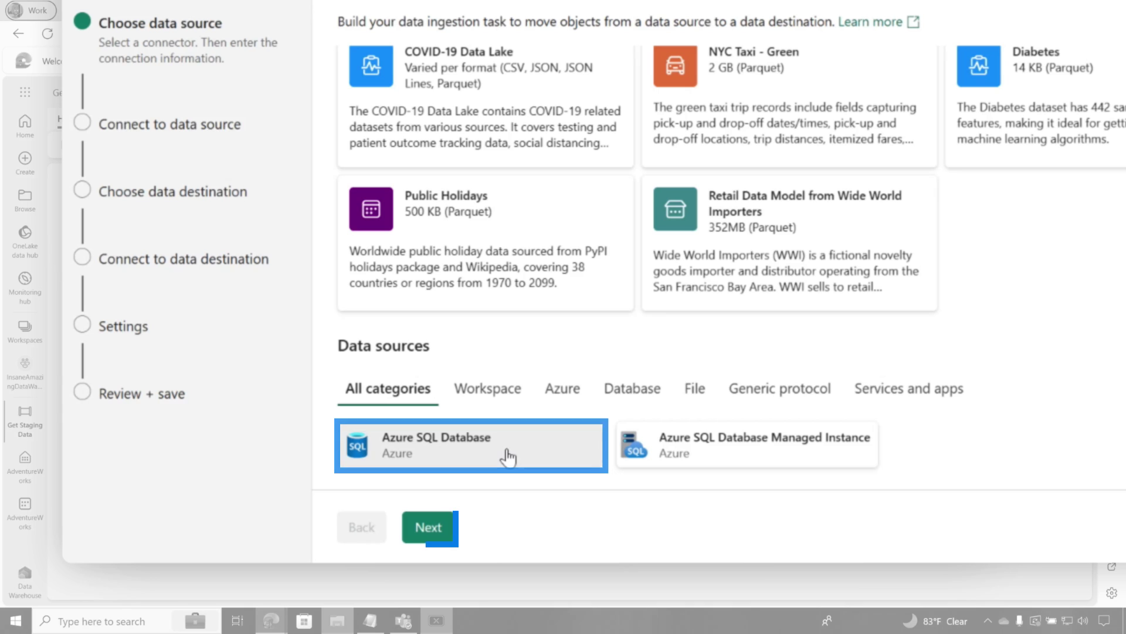
left_click(431, 531)
left_click(719, 205)
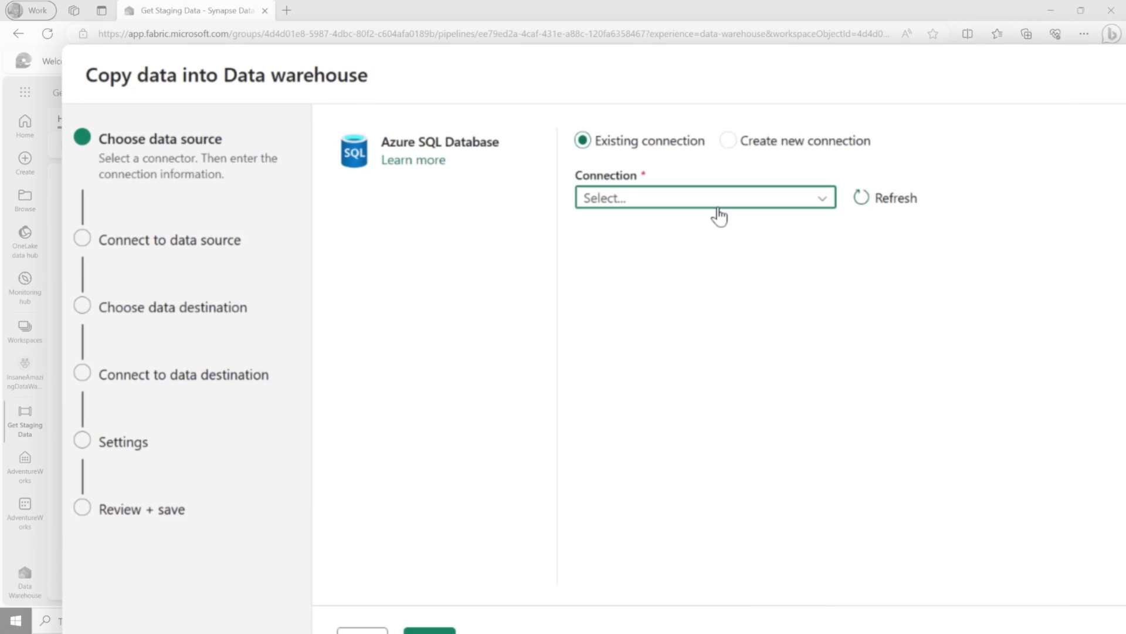
left_click(788, 141)
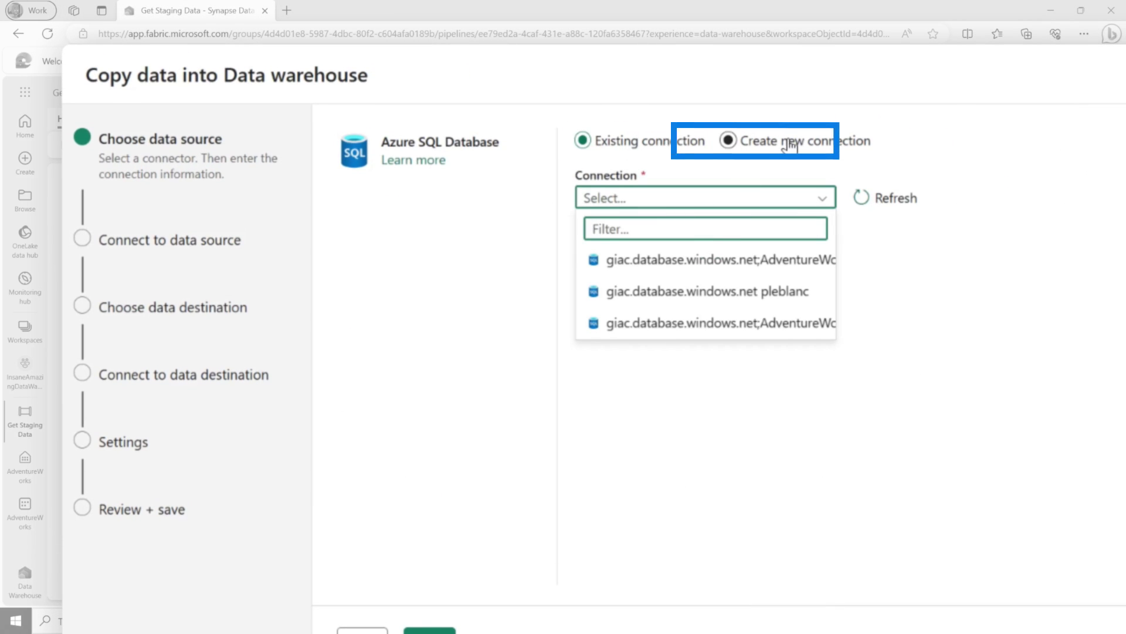
left_click(669, 154)
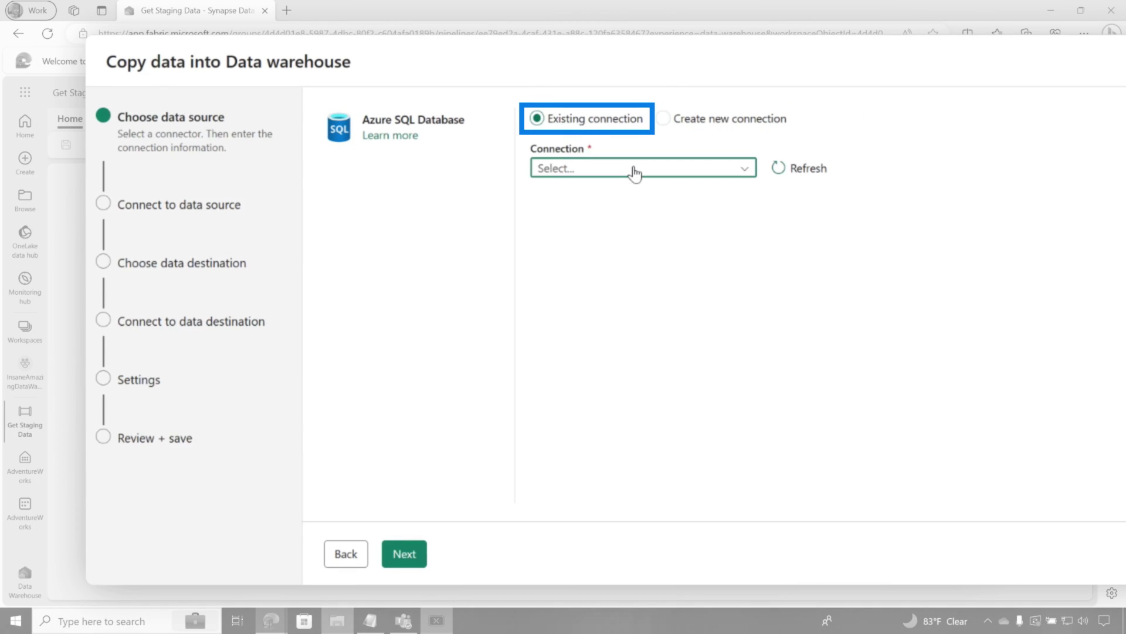
left_click(634, 172)
left_click(632, 221)
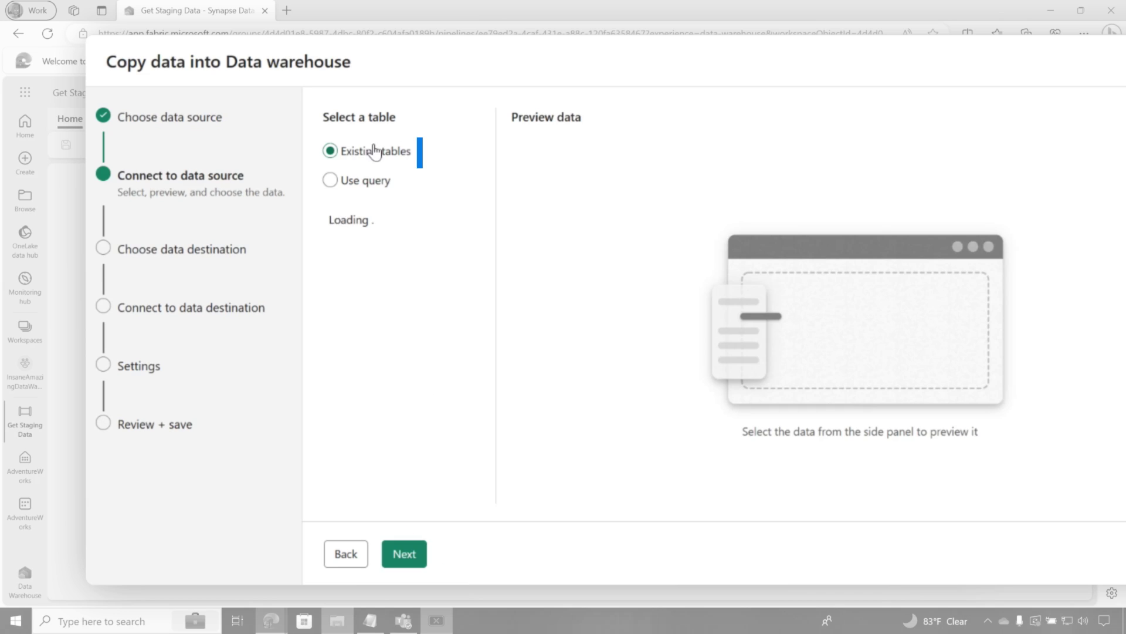
Select dbo.DimCustomer, dbo.DimSalesTerritory and dbo.DimEmployee as tables to copy.
left_click_drag(494, 236, 648, 237)
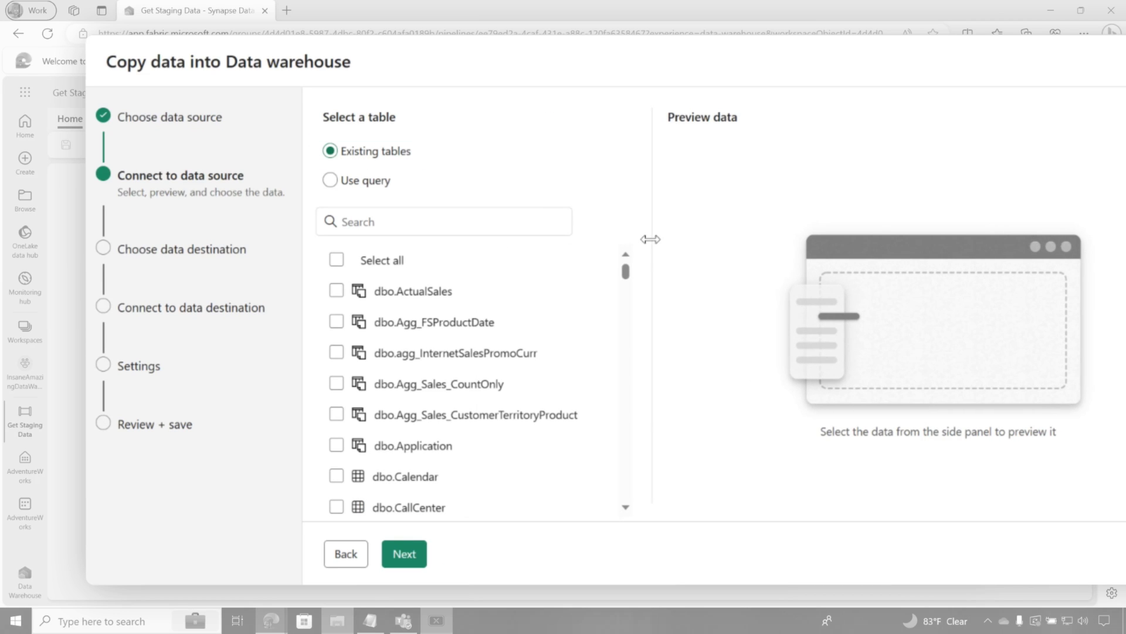
scroll(477, 377, "down", 6)
scroll(477, 377, "up", 3)
scroll(457, 352, "up", 1)
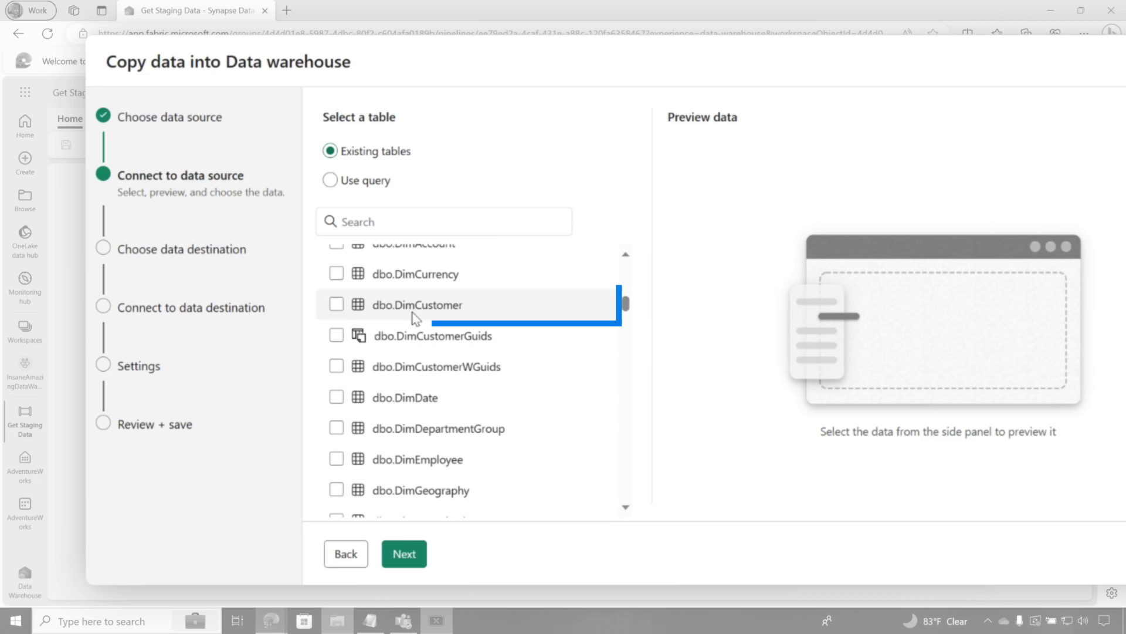
left_click(337, 304)
scroll(375, 381, "down", 5)
left_click(337, 451)
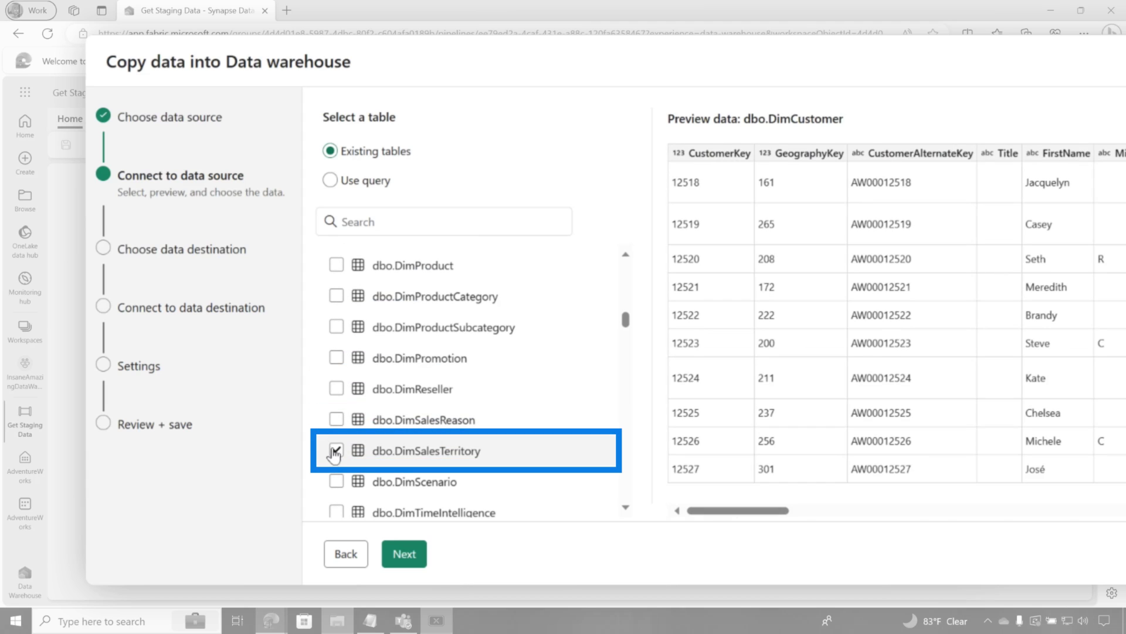
scroll(448, 437, "up", 5)
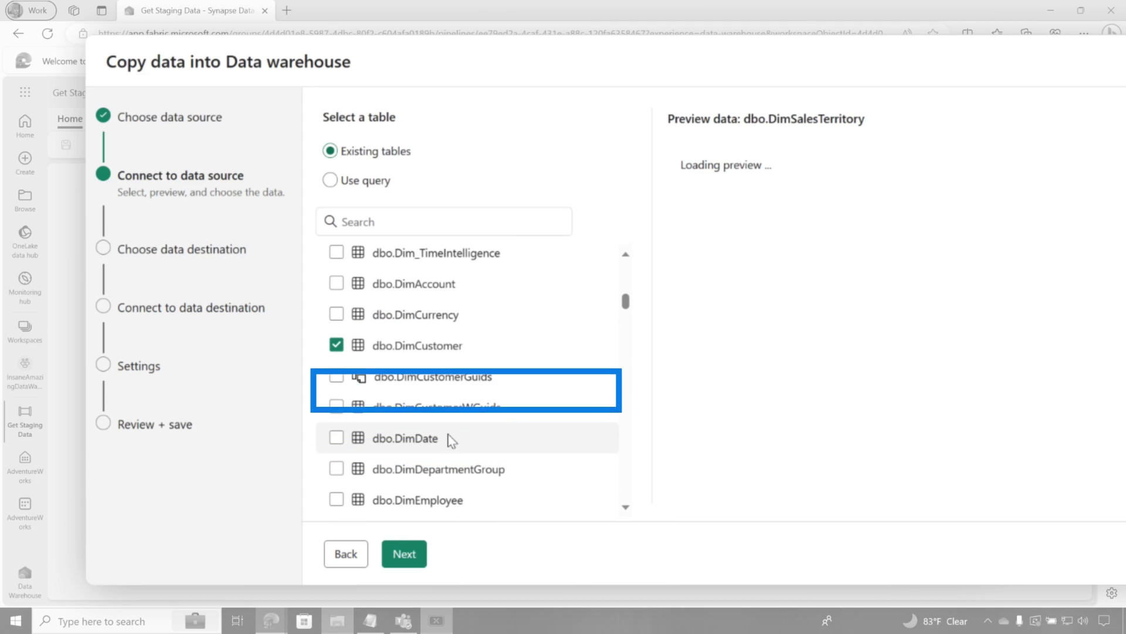
scroll(484, 428, "down", 5)
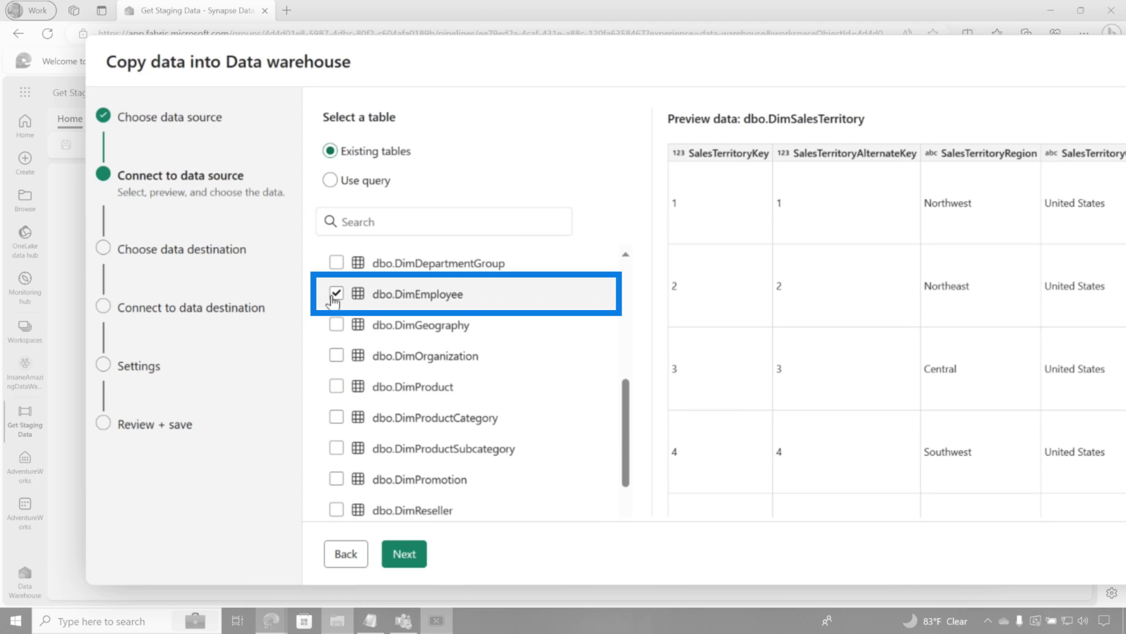
left_click(405, 554)
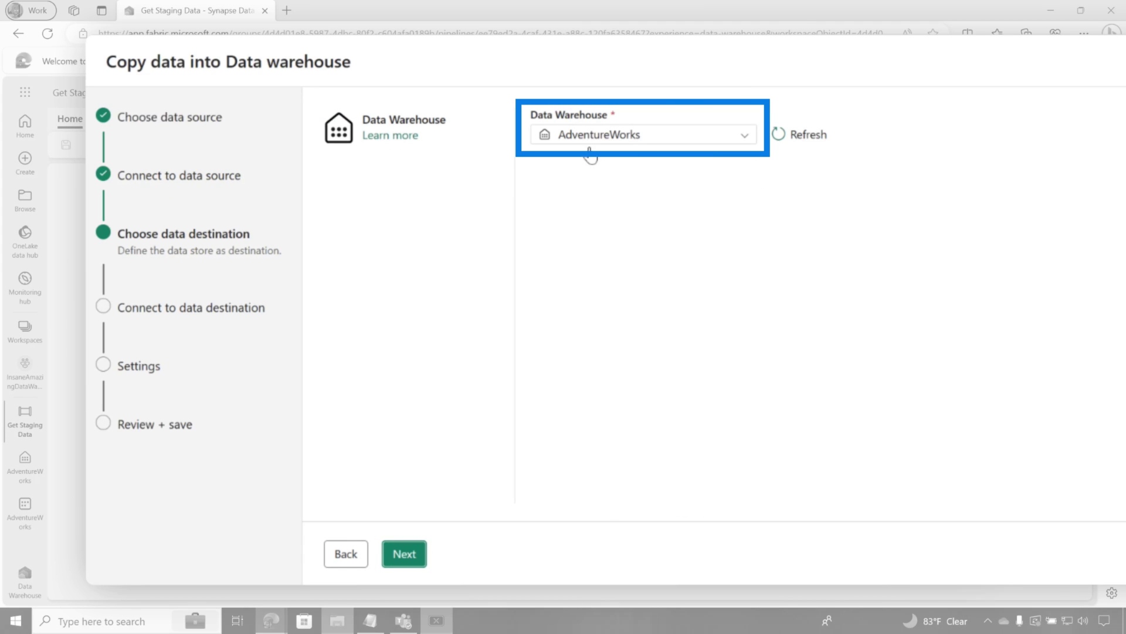
Keep AdventureWorks as the destination warehouse.
left_click(641, 144)
left_click(644, 143)
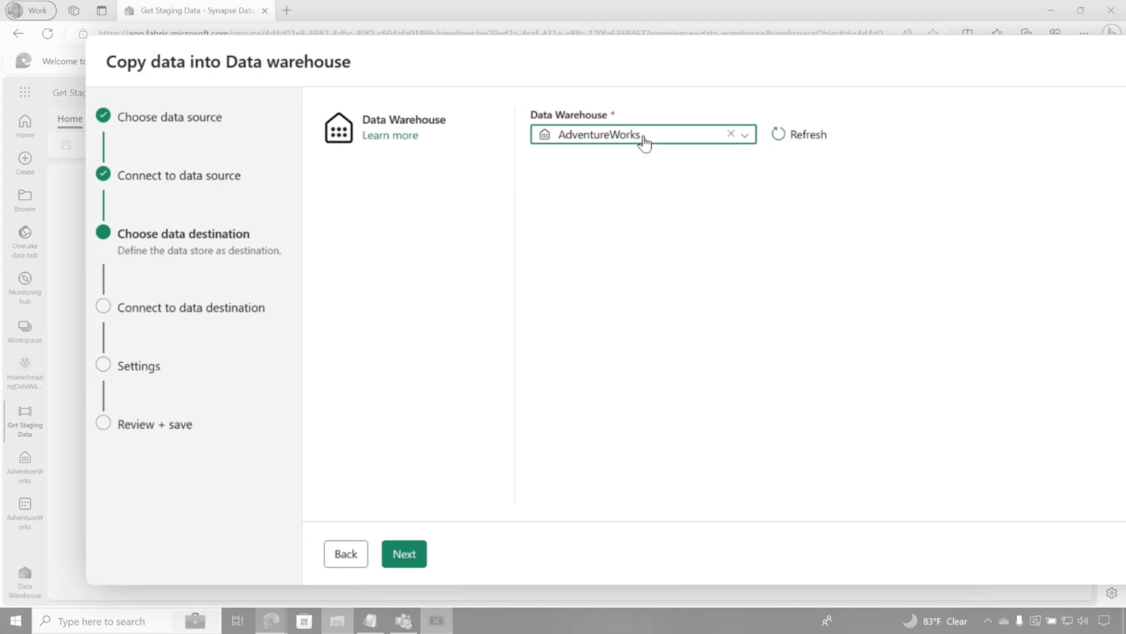
left_click(405, 553)
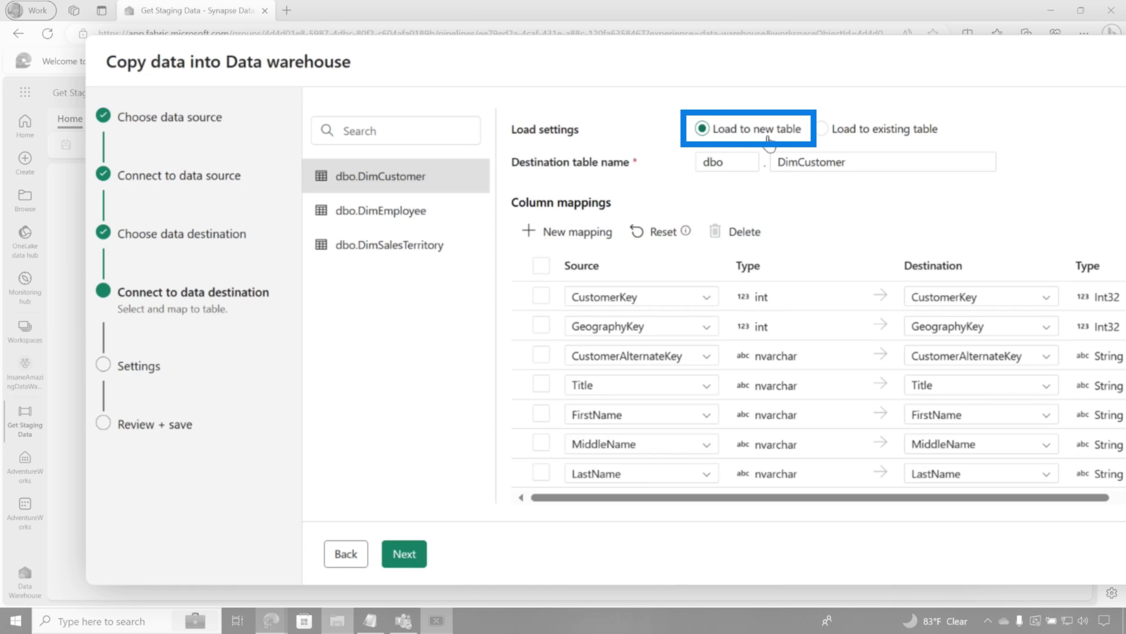
Set each destination to the staging schema as new tables Customer, Employee and SalesTerritory.
double_click(740, 164)
type("staging")
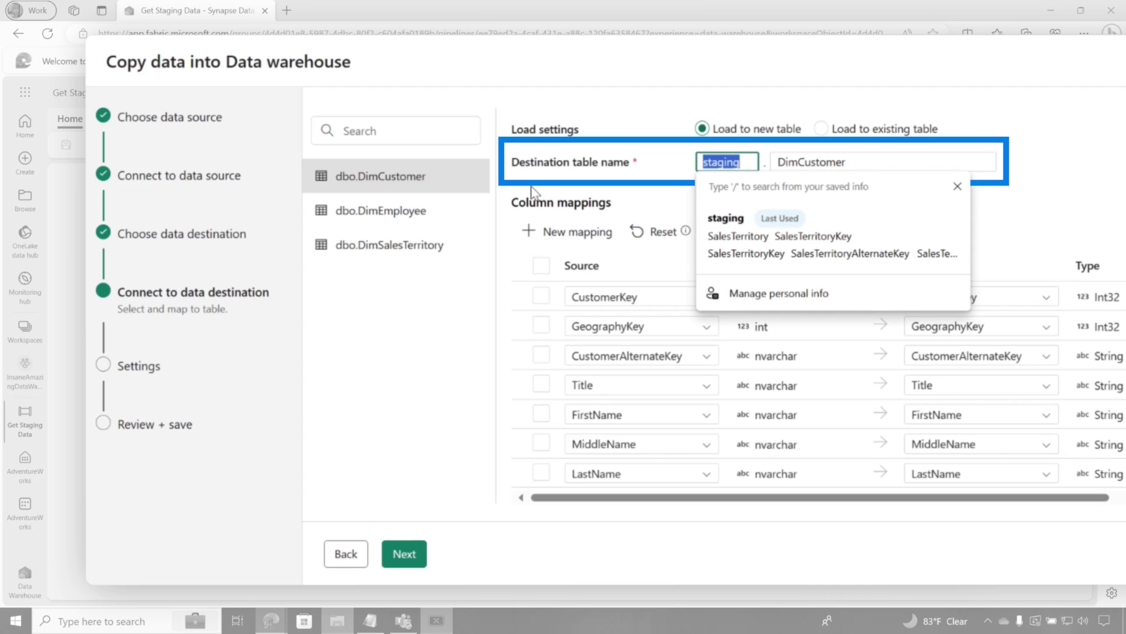
left_click(797, 162)
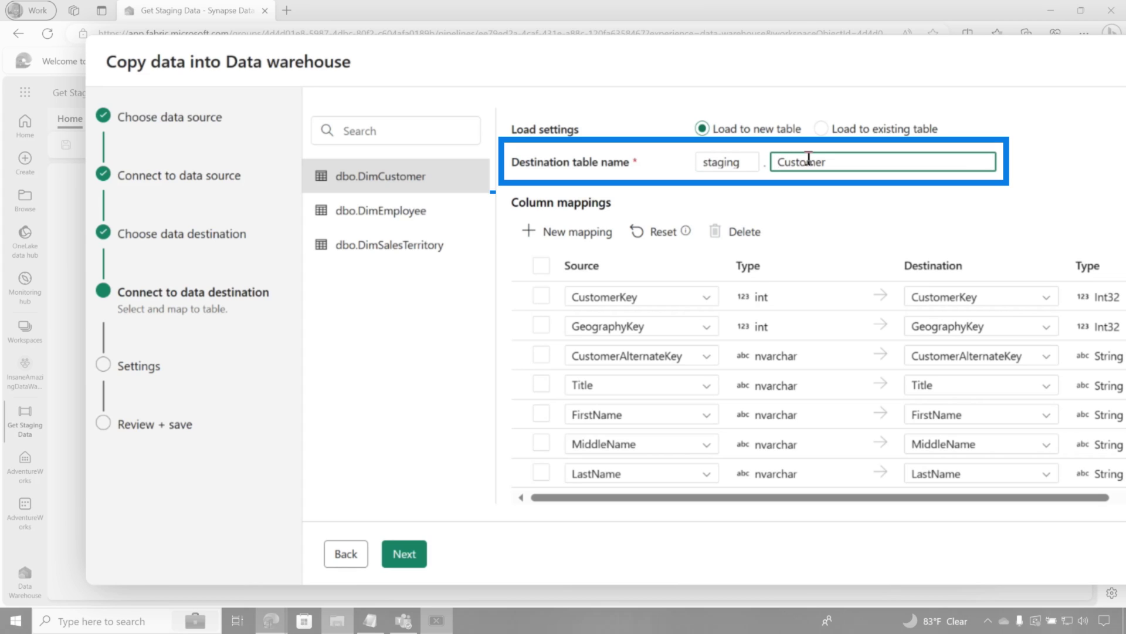
left_click(411, 211)
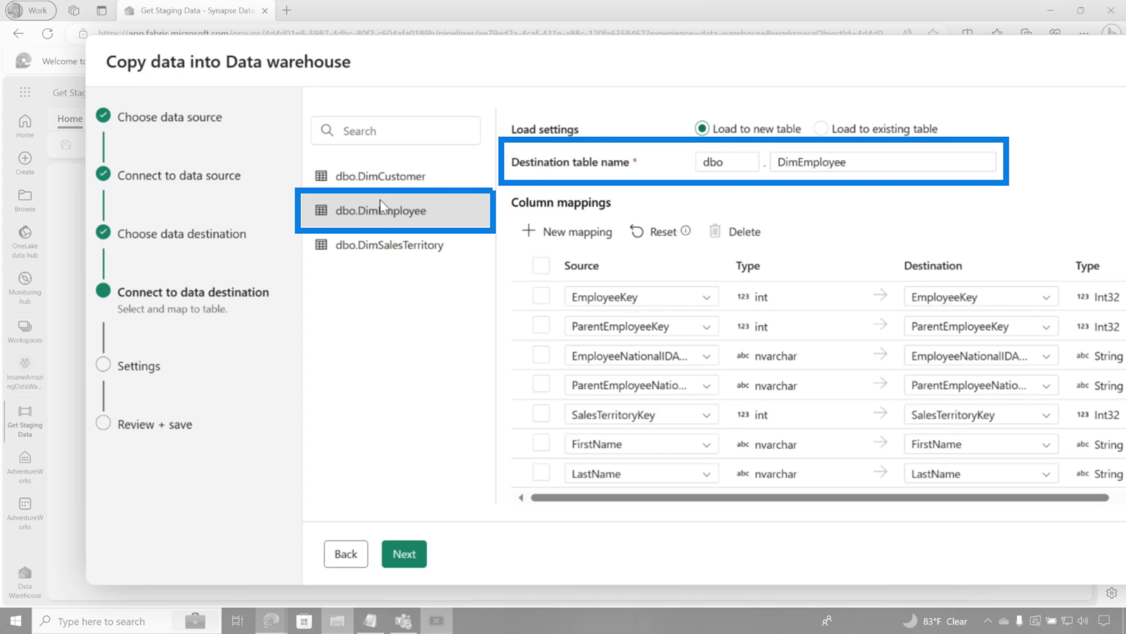
double_click(756, 162)
type("staging")
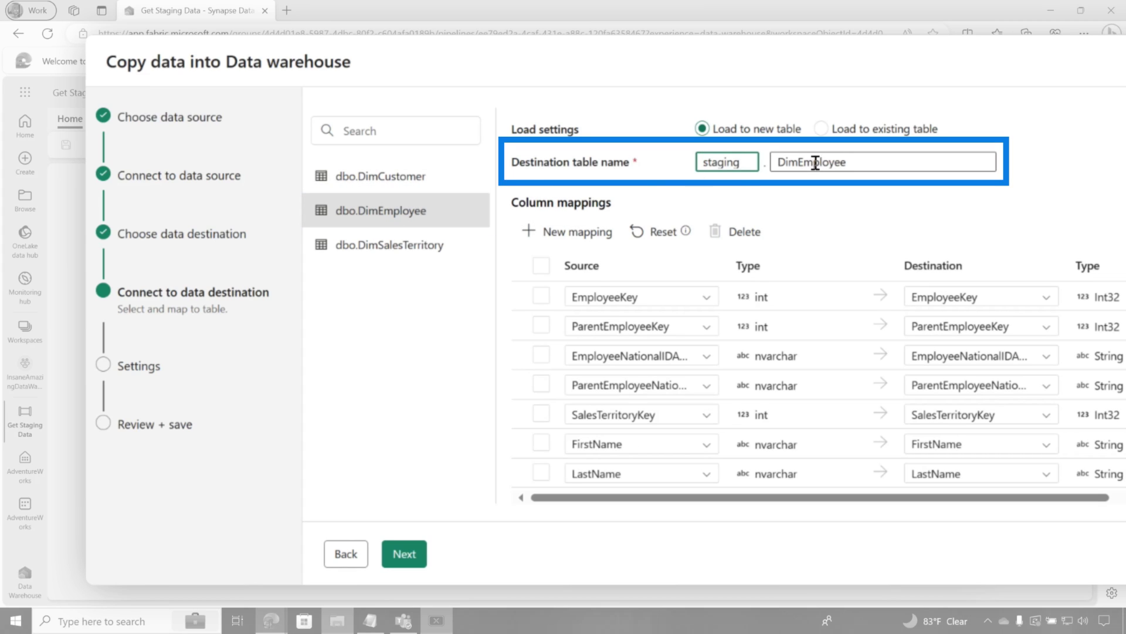
left_click(432, 247)
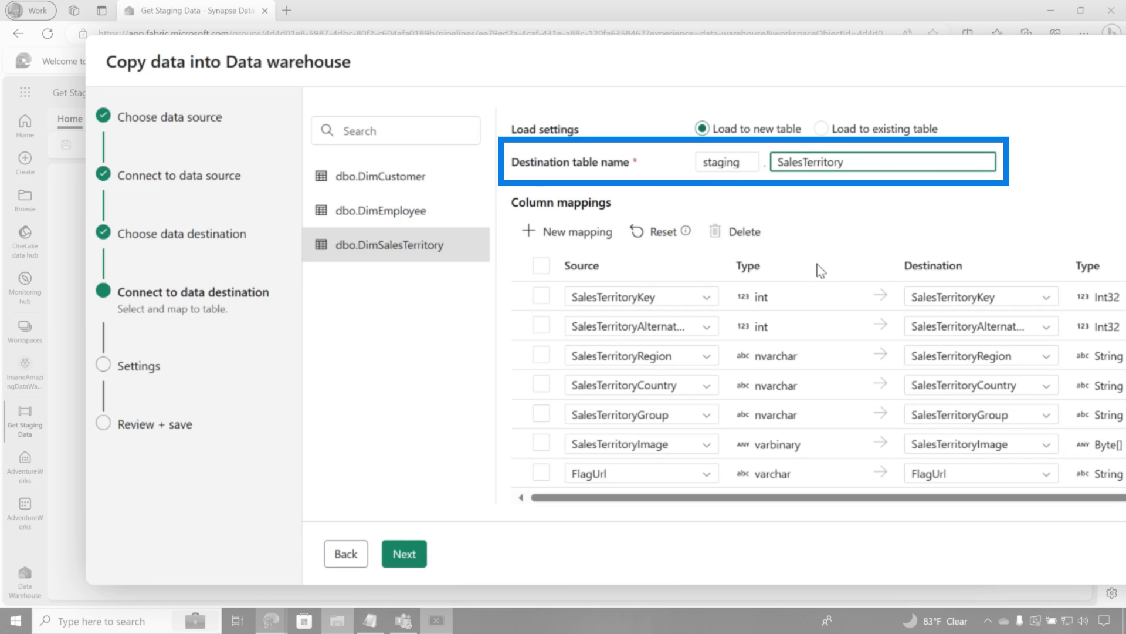
Delete the SalesTerritoryImage and EmployeePhoto column mappings.
left_click_drag(820, 270, 643, 450)
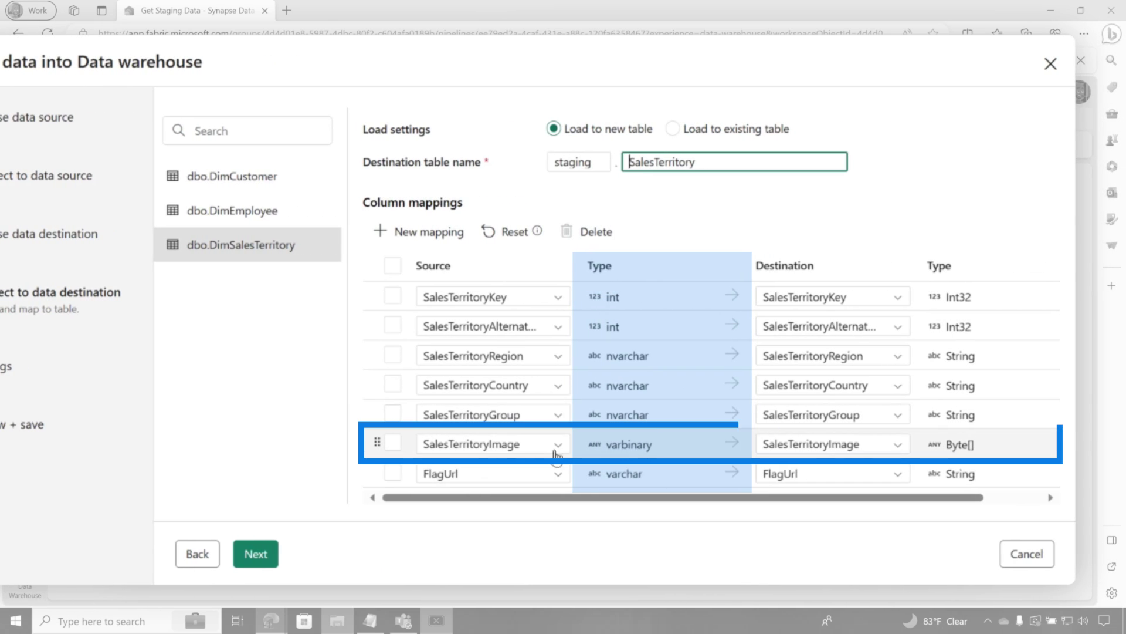
left_click(405, 446)
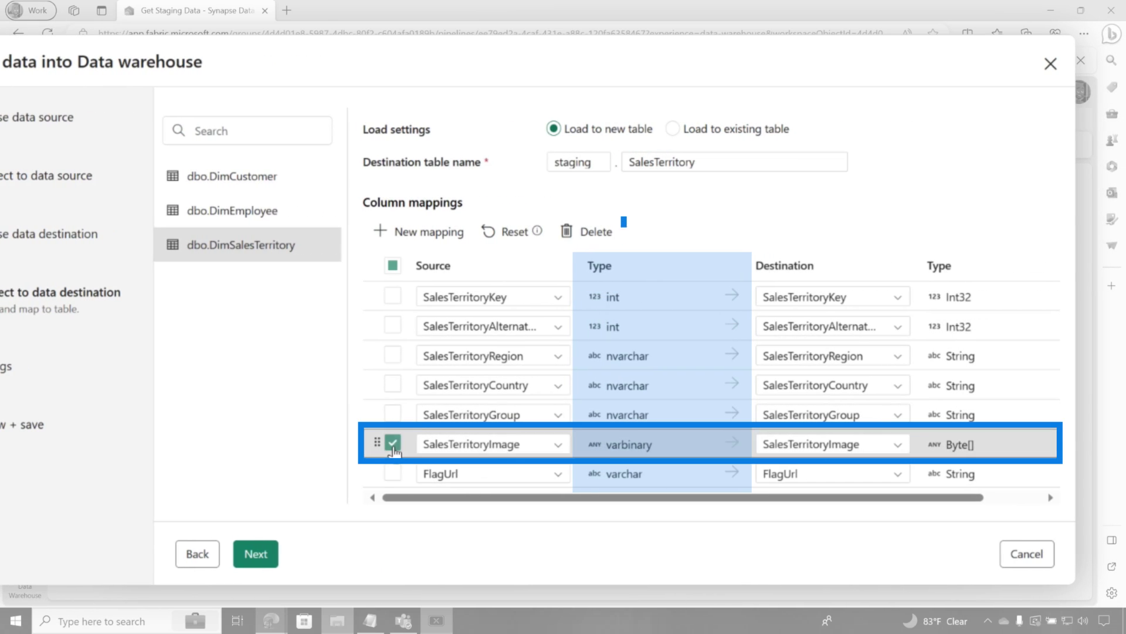
left_click(584, 234)
left_click(253, 214)
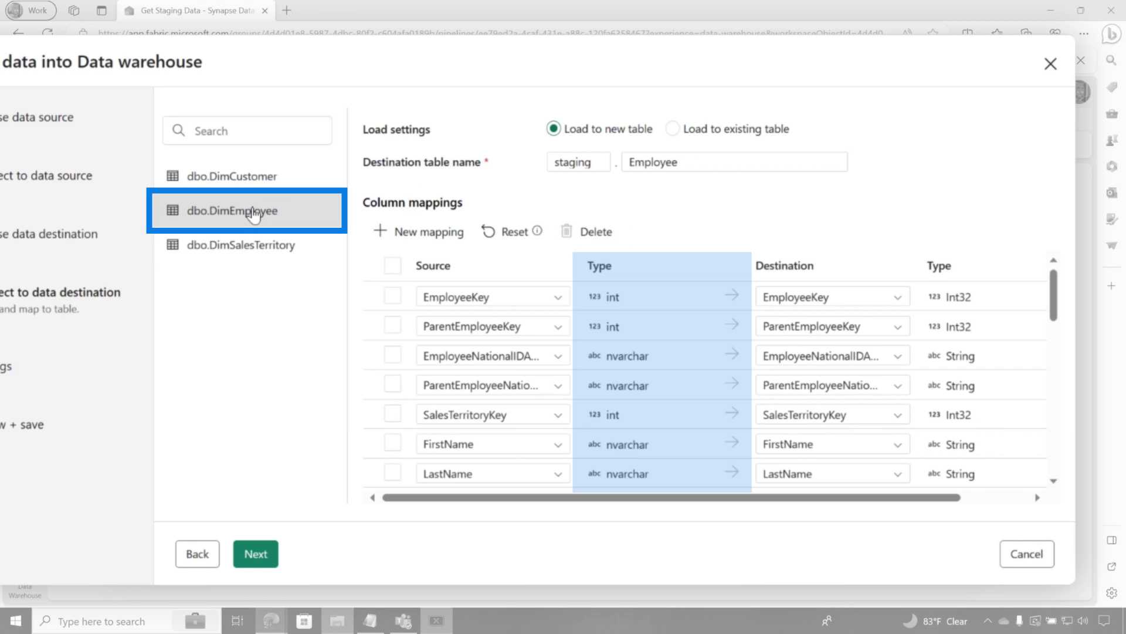
scroll(811, 391, "down", 10)
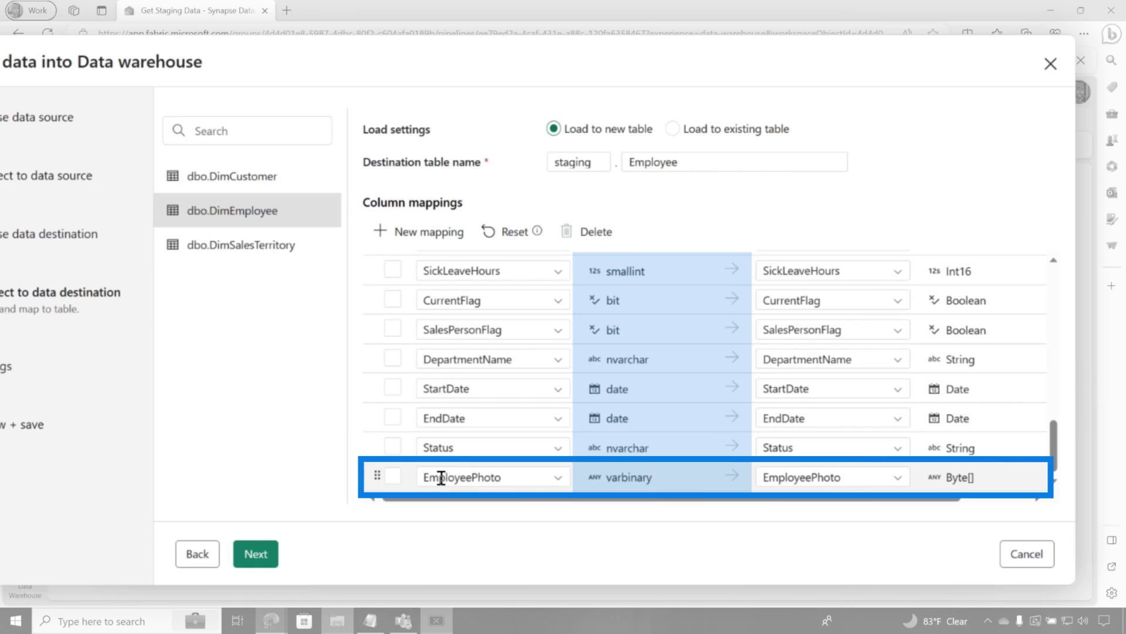
left_click(393, 476)
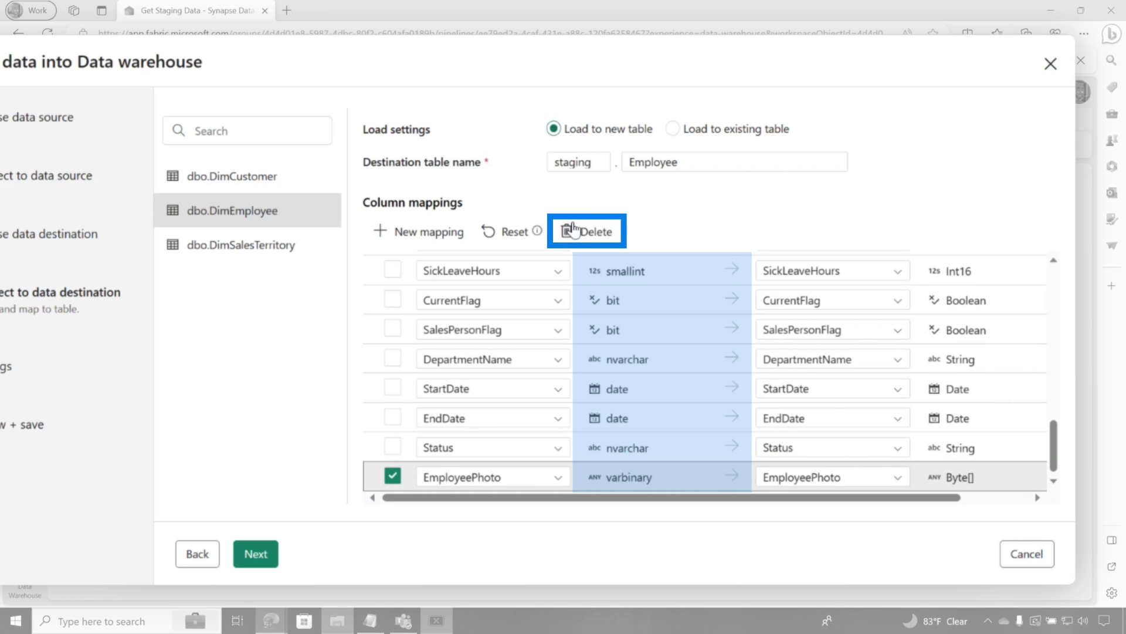
left_click(575, 230)
scroll(573, 339, "up", 10)
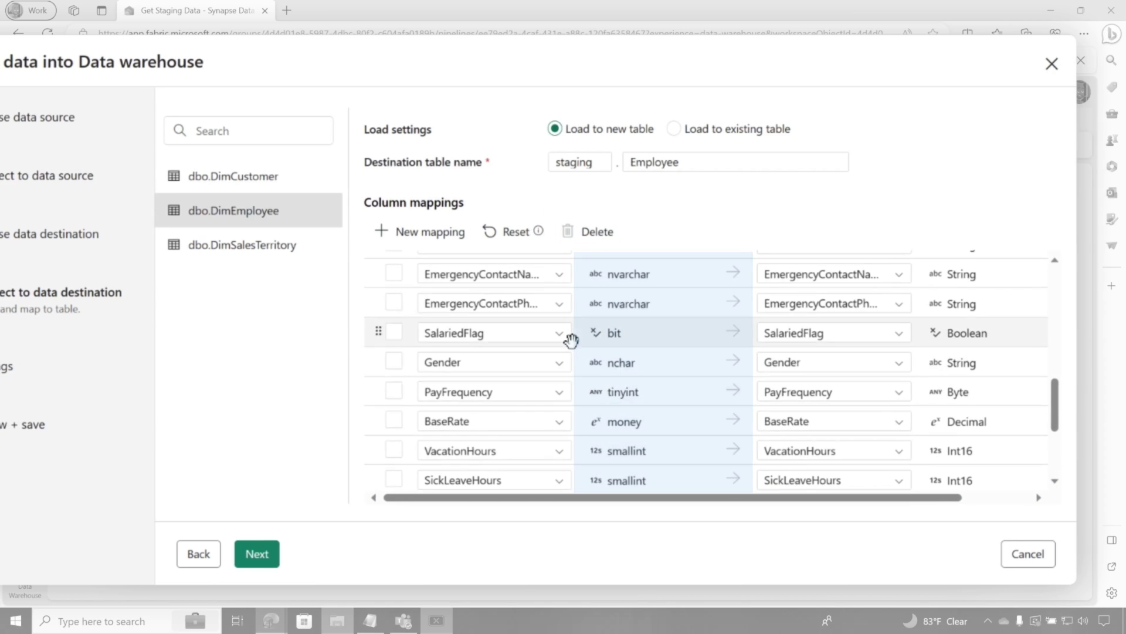
scroll(705, 318, "up", 2)
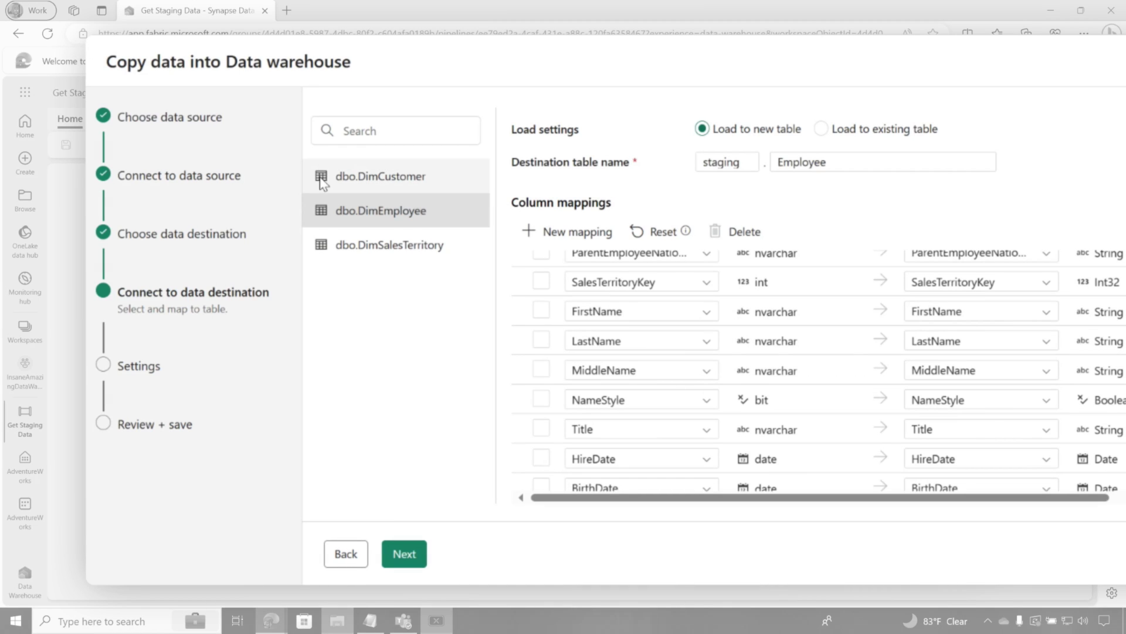
Review the destination settings for DimCustomer, DimEmployee and DimSalesTerritory.
left_click(324, 183)
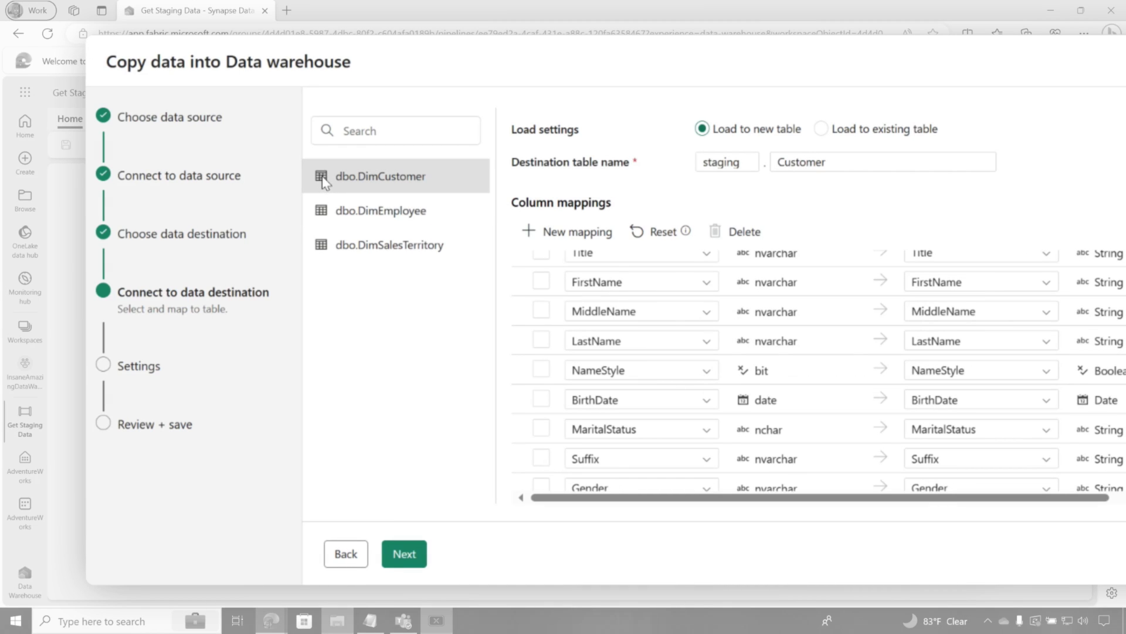
left_click(398, 217)
left_click(397, 247)
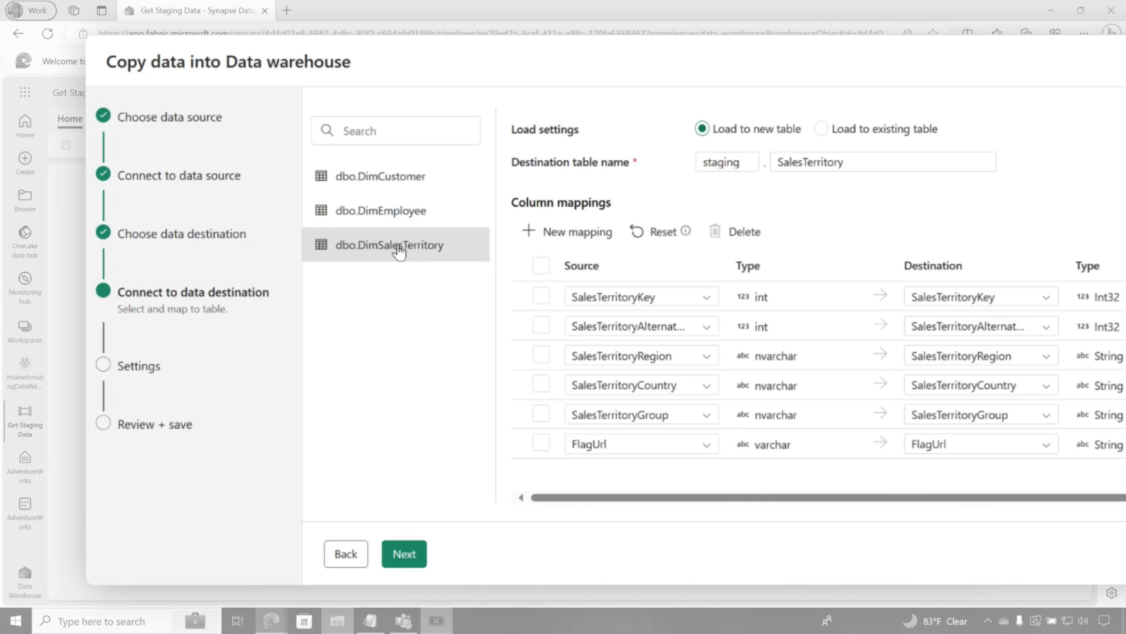
Save and run the Get Staging Data pipeline copying the three staging tables.
left_click(409, 554)
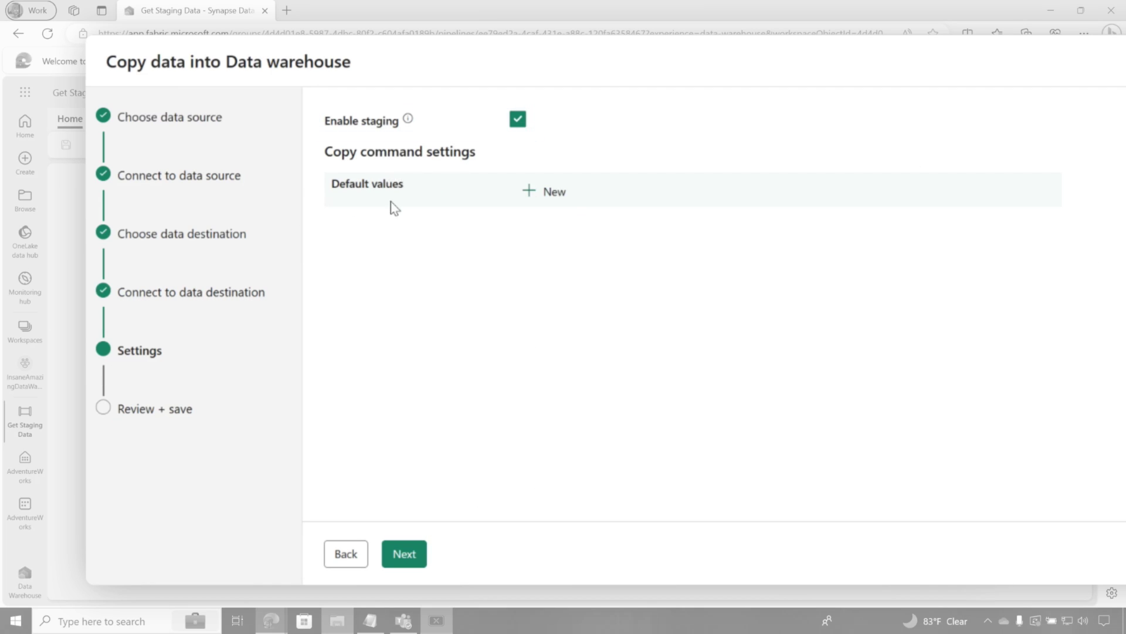
left_click(403, 552)
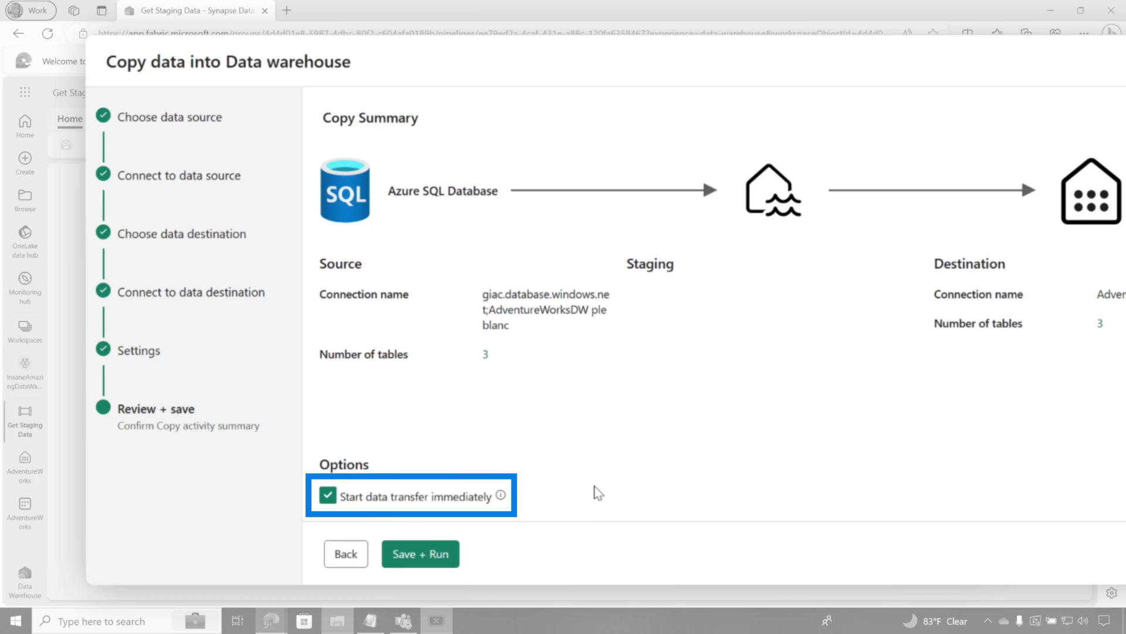
left_click(421, 553)
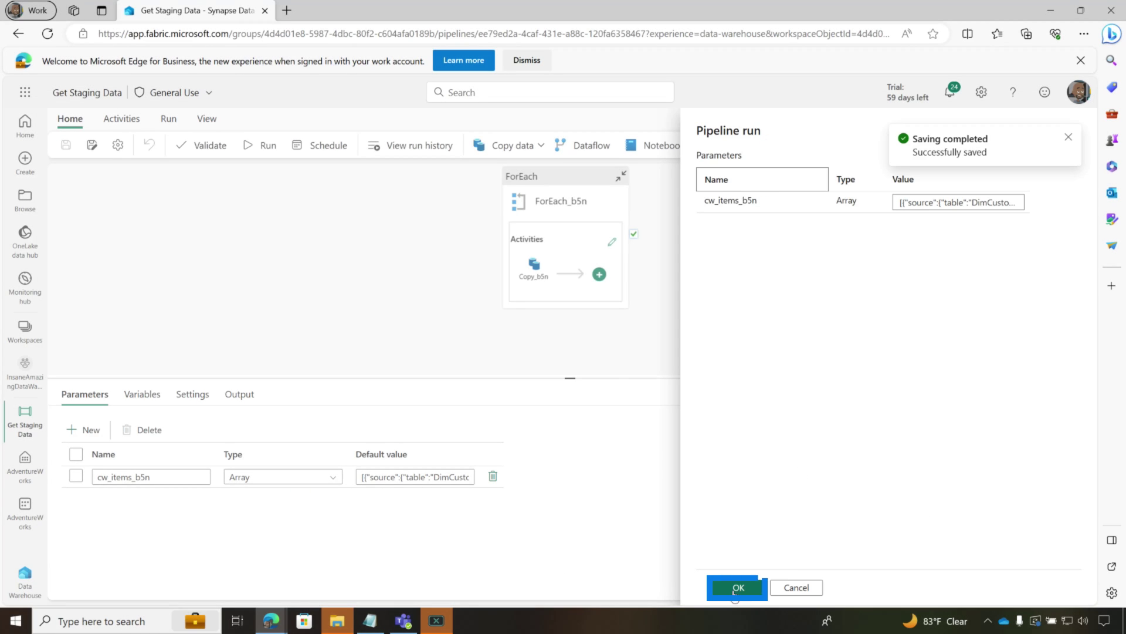
left_click(738, 588)
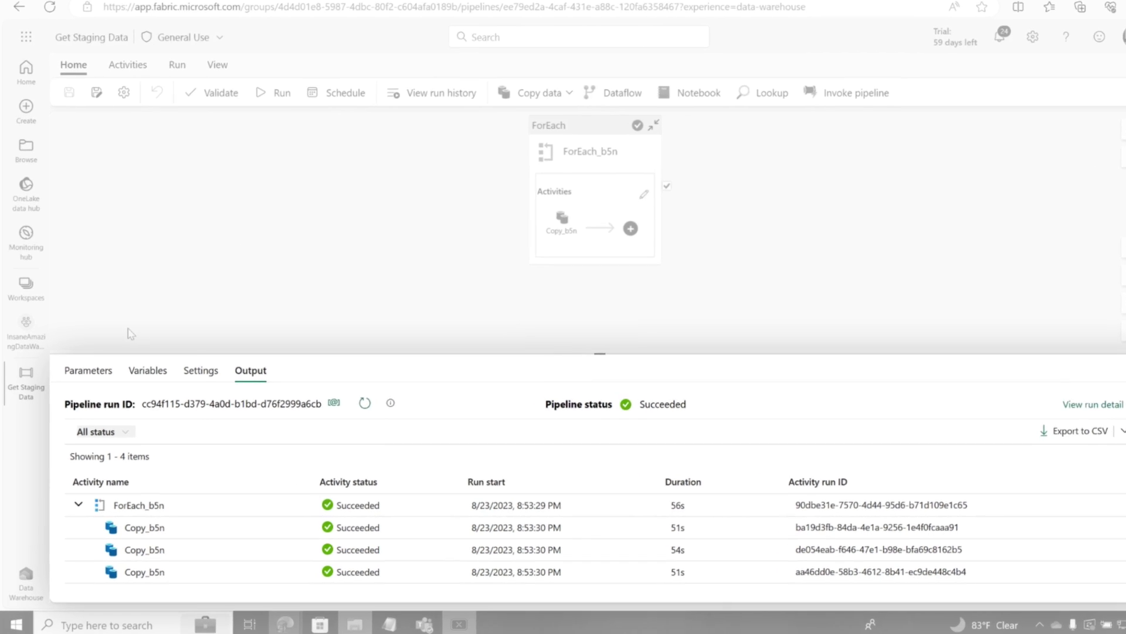
Open the AdventureWorks warehouse from the InsaneAmazingDataWarehouse workspace.
left_click(26, 328)
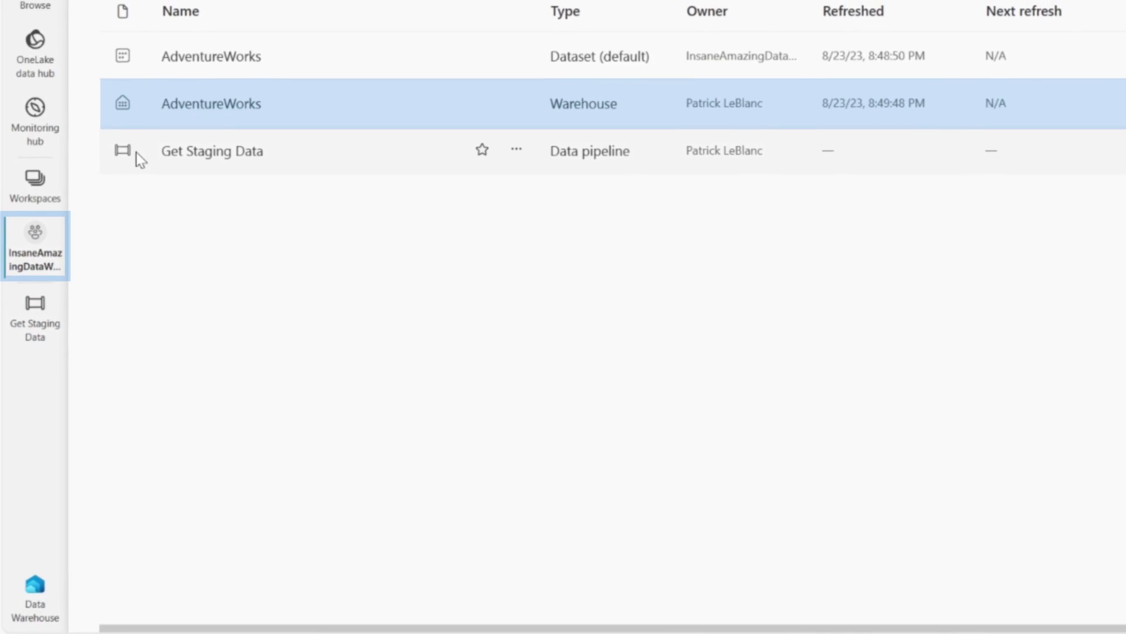
left_click(206, 103)
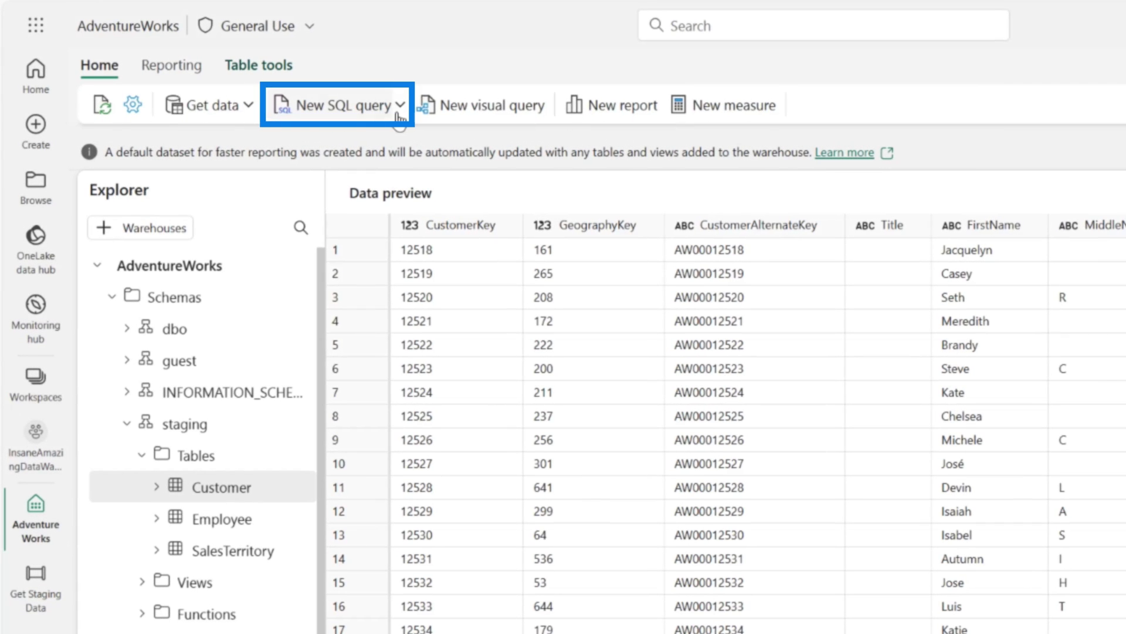
Run a pasted COUNT(*) query on the three staging tables in a new SQL query.
left_click(399, 115)
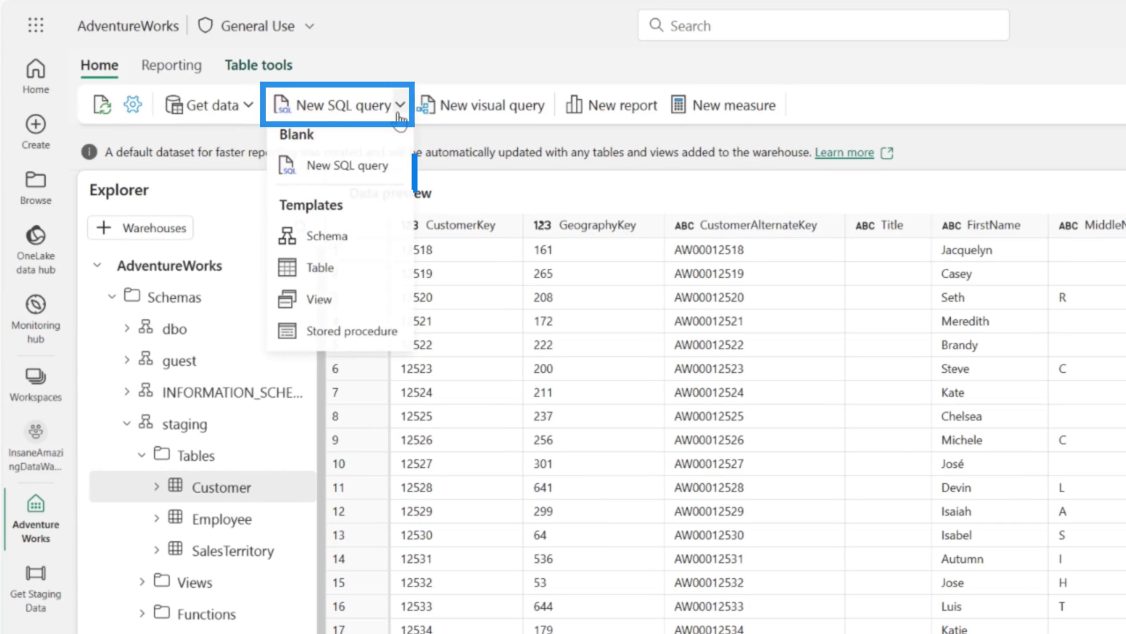
left_click(368, 170)
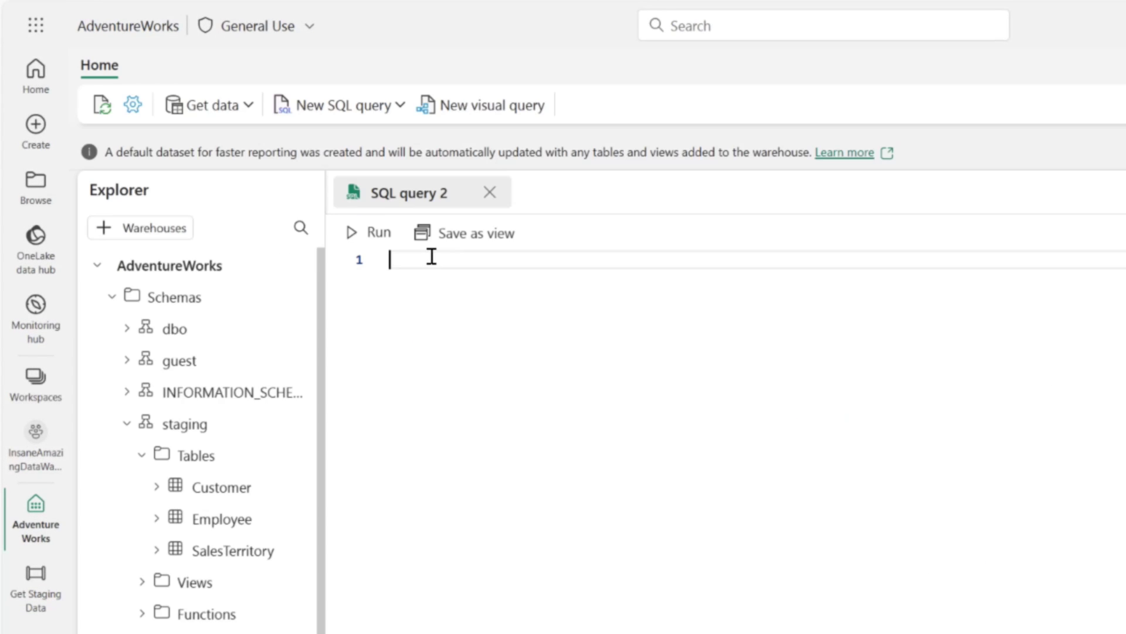
type("SELECT (SELECT COUNT(*) FROM staging.Customer) AS CustomerCount, (SELECT COUNT(*) FROM staging.Employee) AS EmployeeCount, (SELECT COUNT(*) FROM staging.SalesTerritory) AS SalesTerritoryCount")
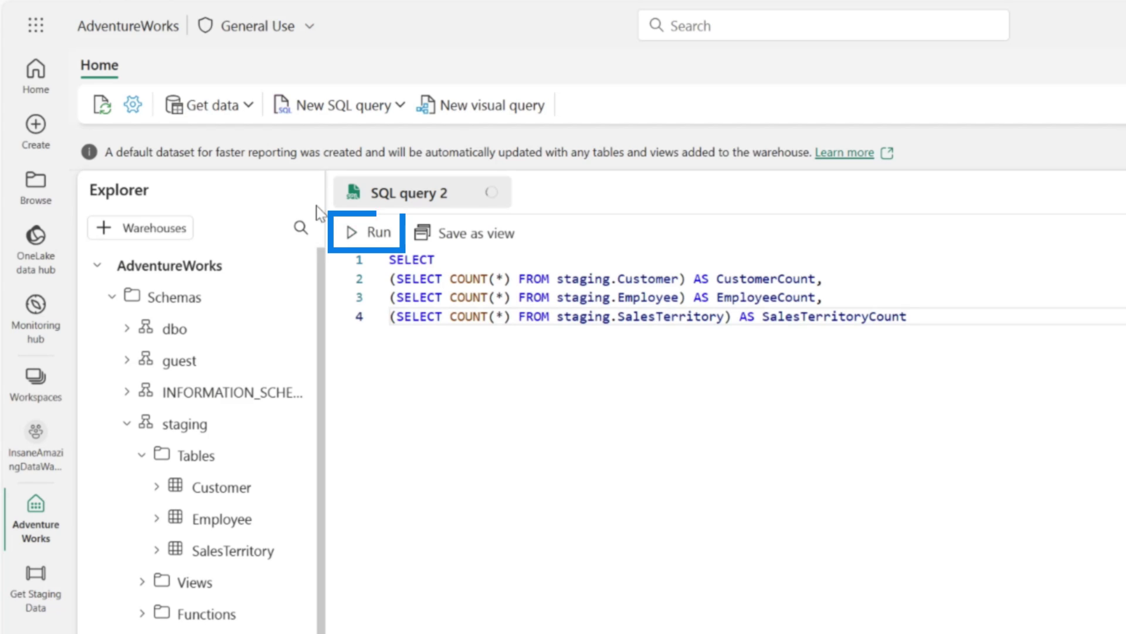
left_click(360, 230)
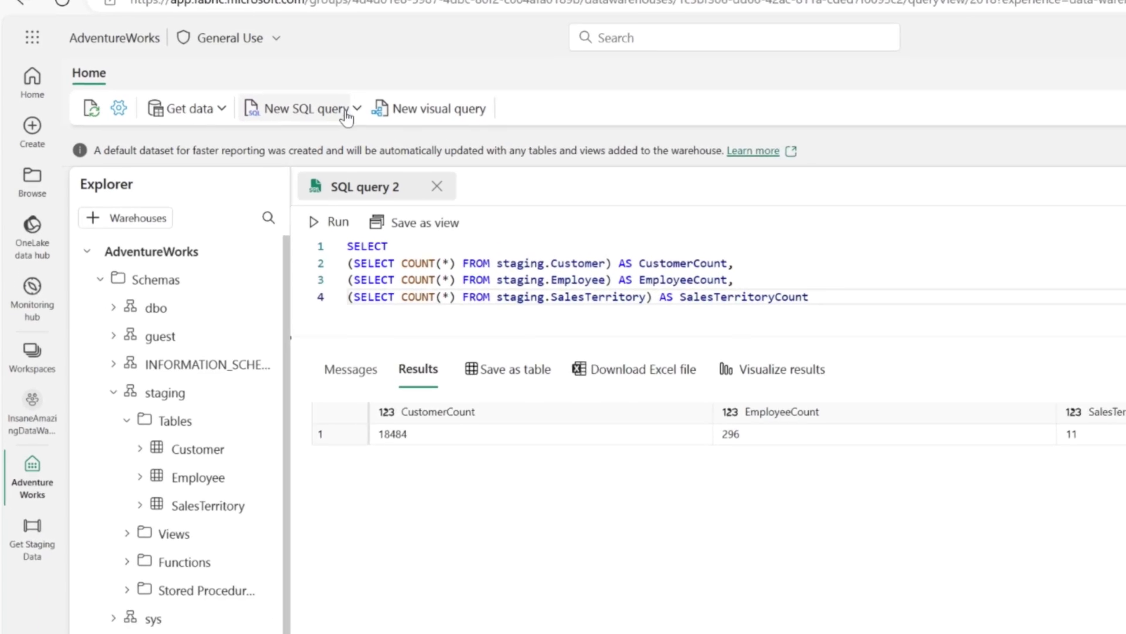
Create the staging.ClearStagingTables stored procedure by running the pasted CREATE PROC script.
left_click(399, 111)
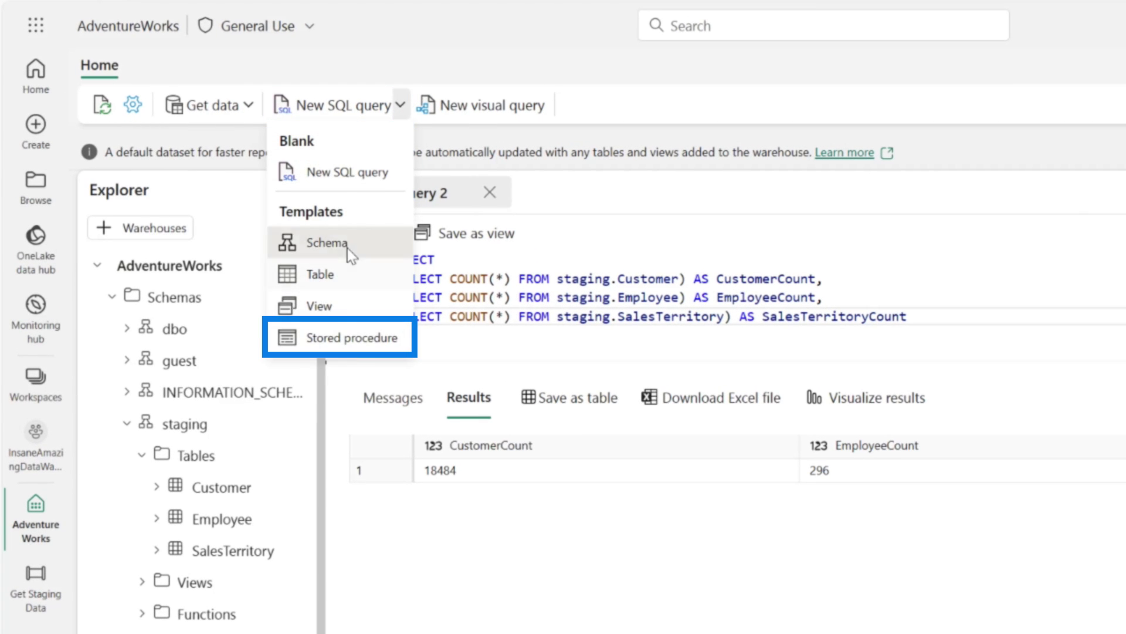
left_click(339, 186)
type("CREATE PROC staging.ClearStagingTables AS BEGIN DELETE FROM staging.Customer DELETE FROM staging.Employee DELETE FROM staging.SalesTerritory END")
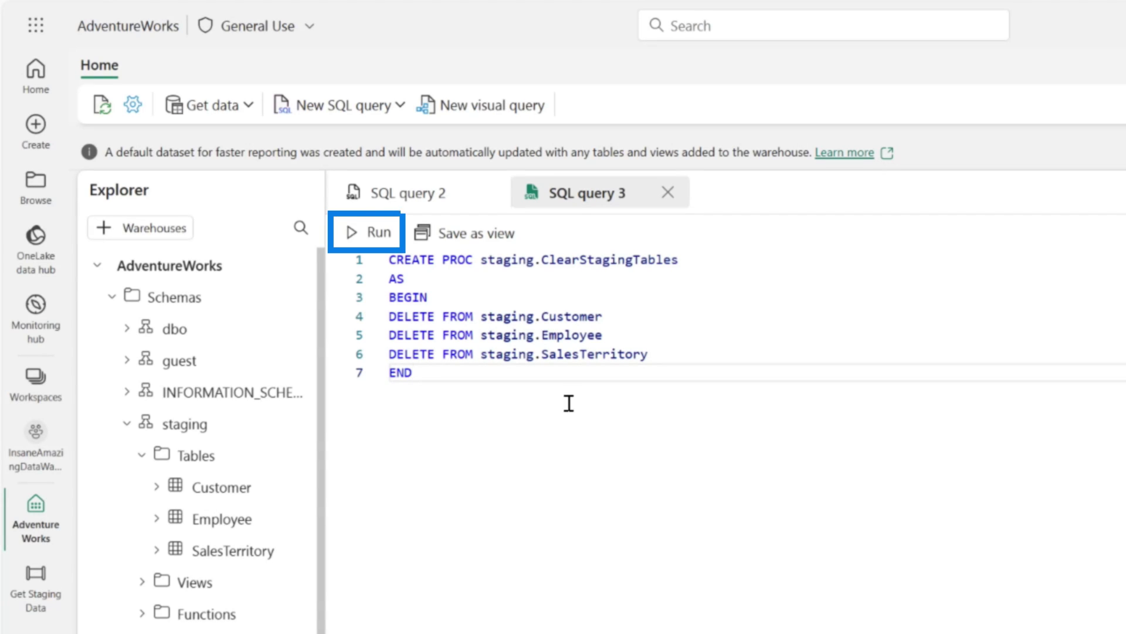
left_click(392, 237)
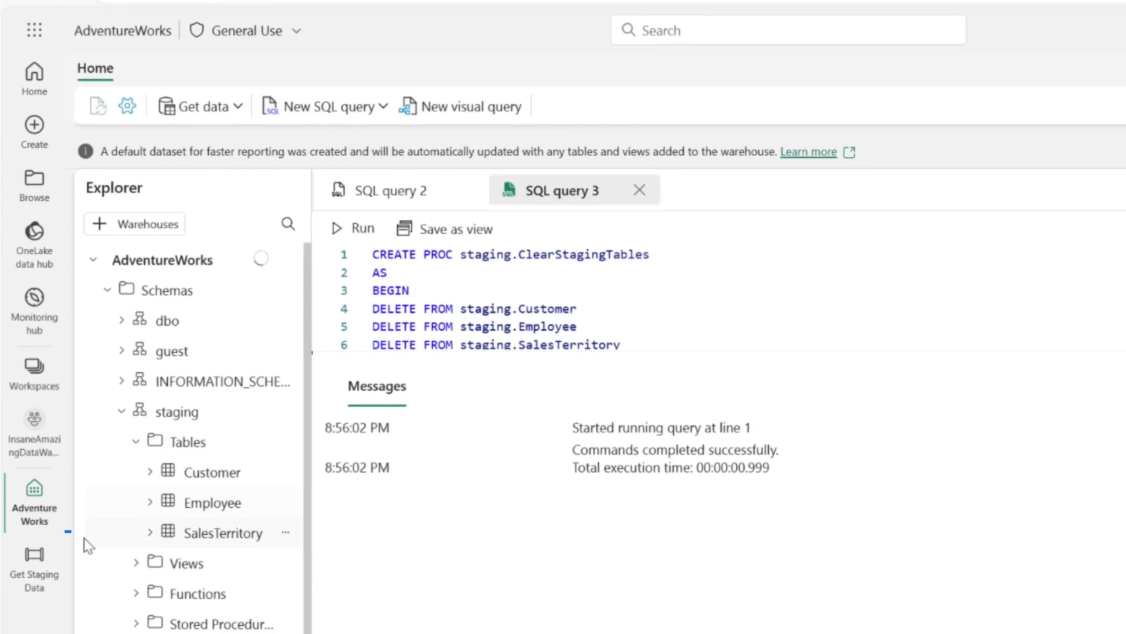
left_click(36, 587)
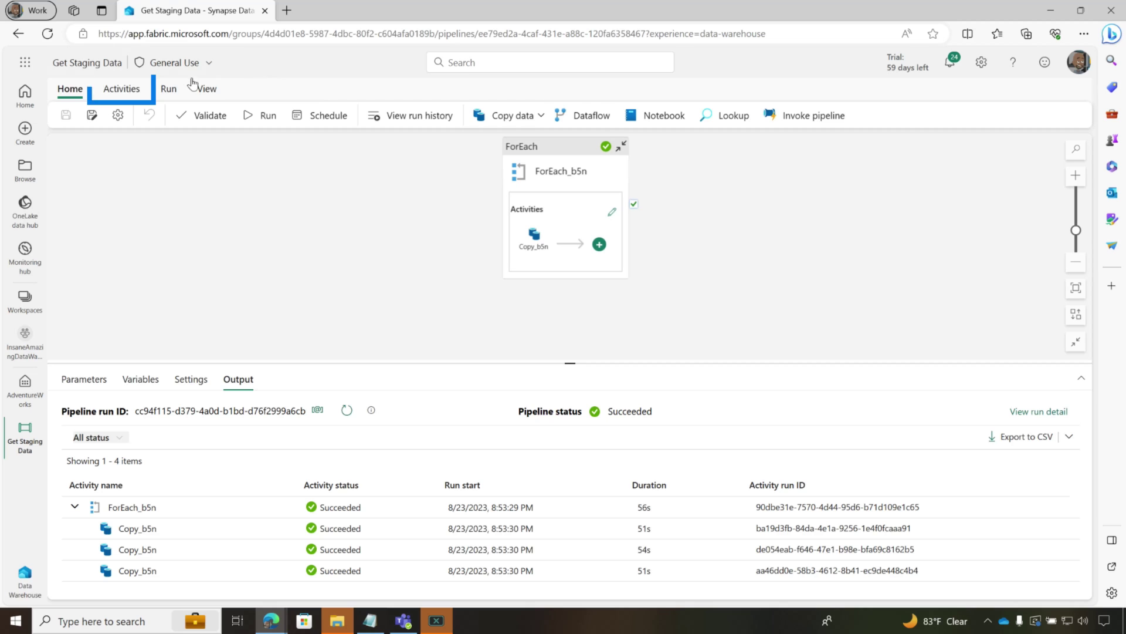
Add a Stored procedure activity running AdventureWorks [staging].[ClearStagingTables], linked On success to ForEach.
left_click(138, 91)
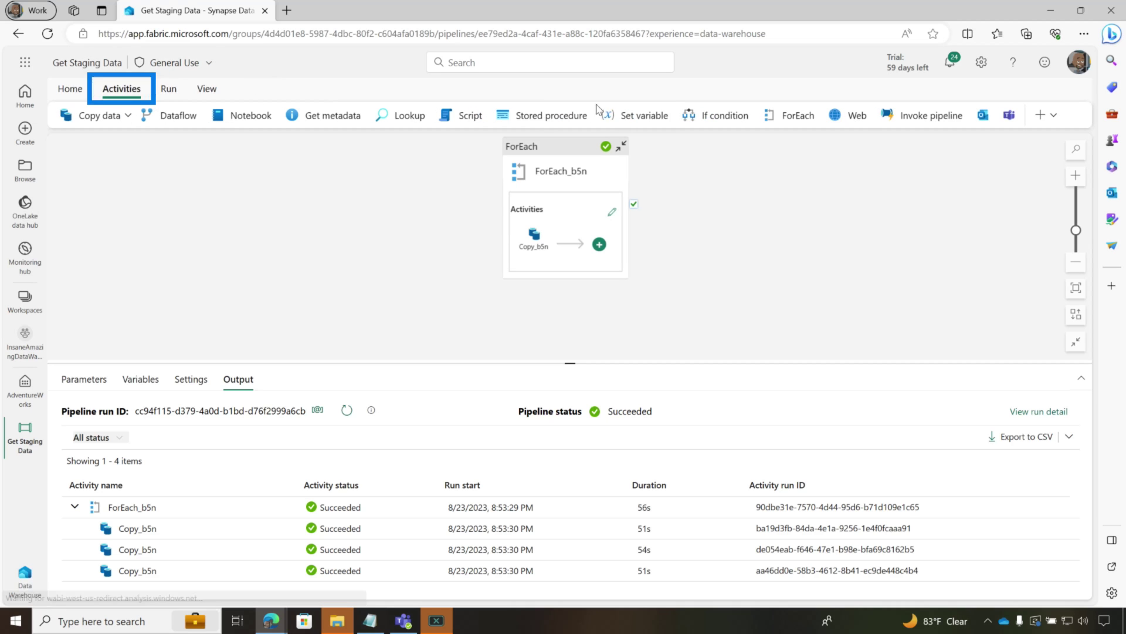
left_click(550, 118)
left_click_drag(708, 144, 303, 184)
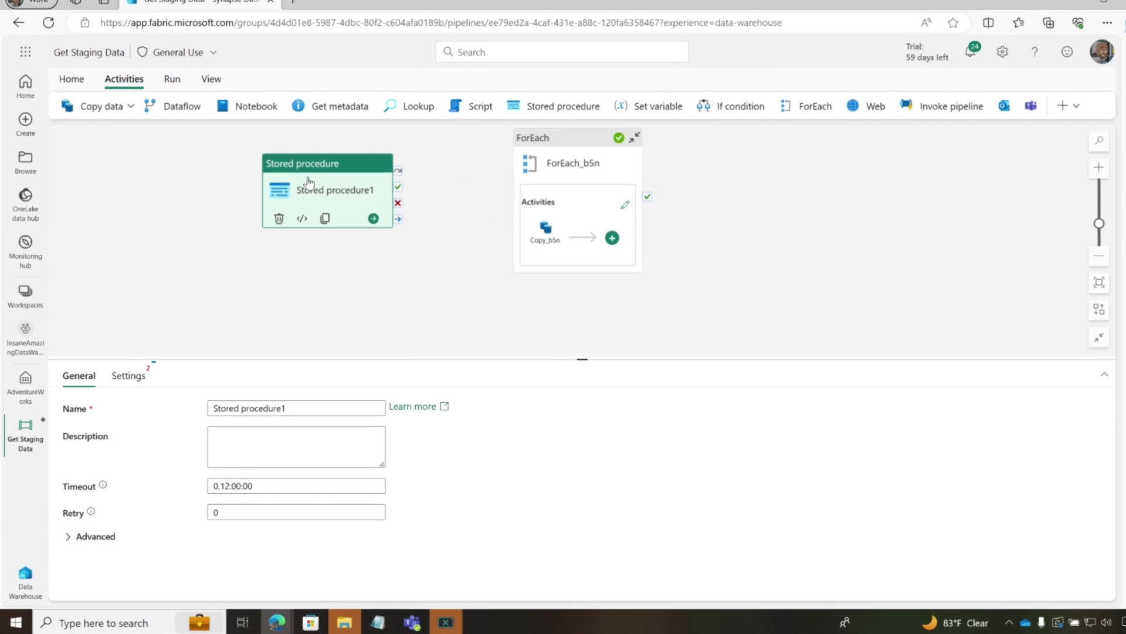
left_click(202, 303)
left_click(418, 349)
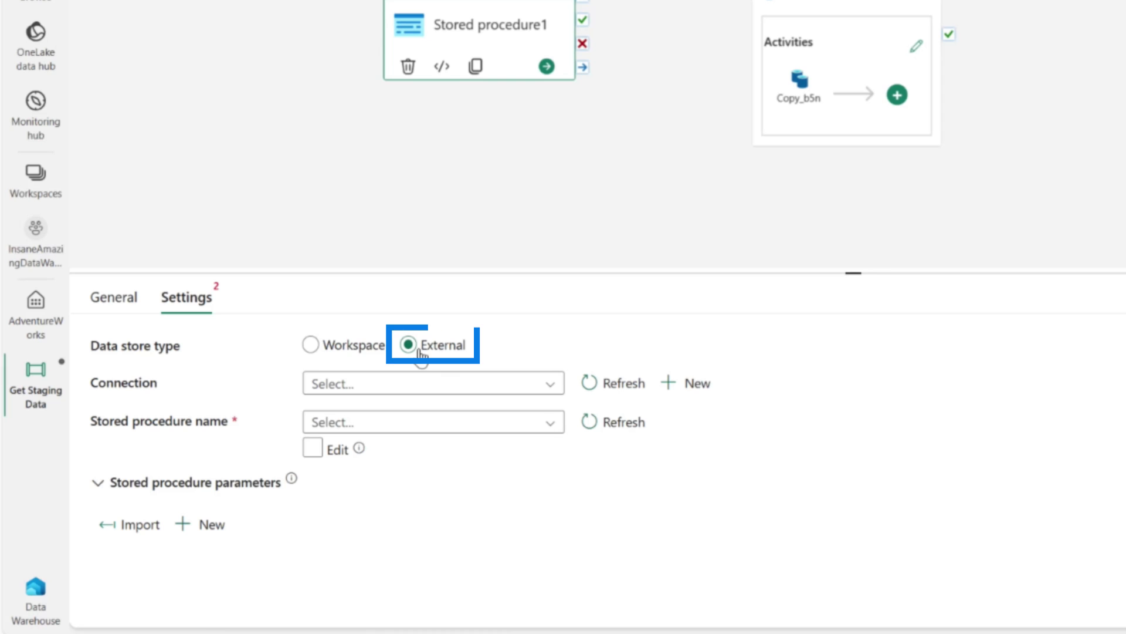
left_click(405, 384)
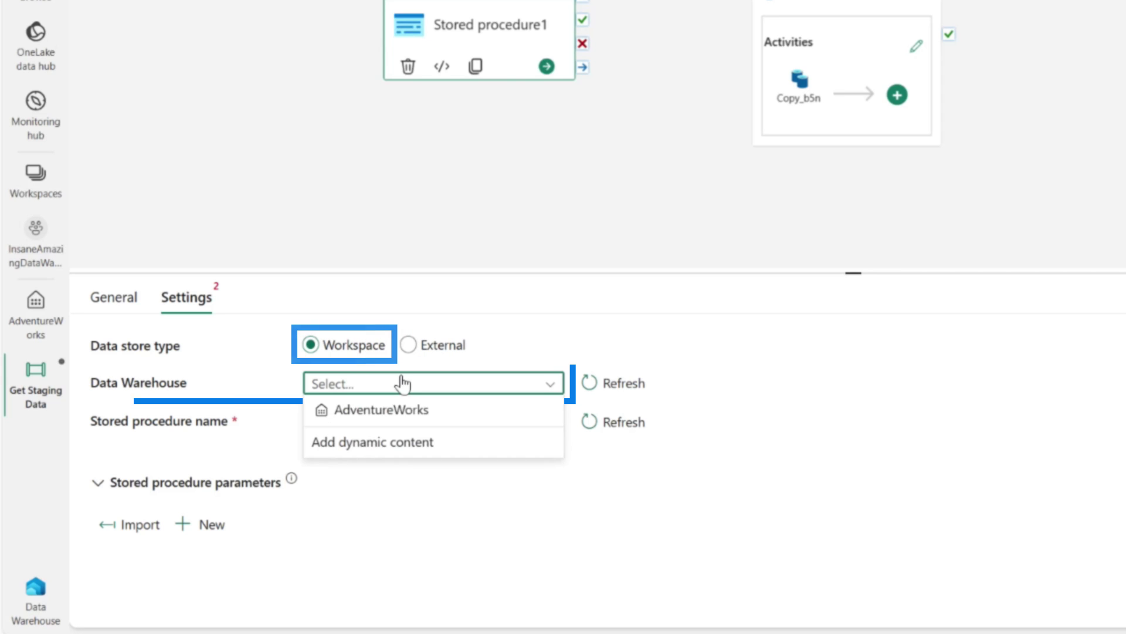
left_click(405, 411)
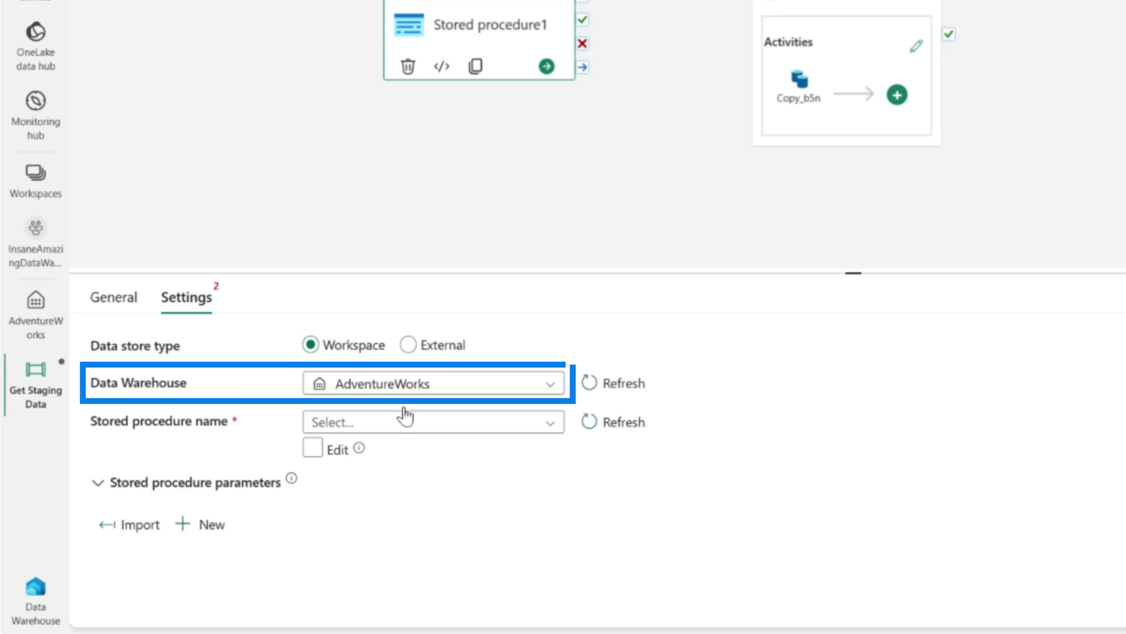
left_click(524, 431)
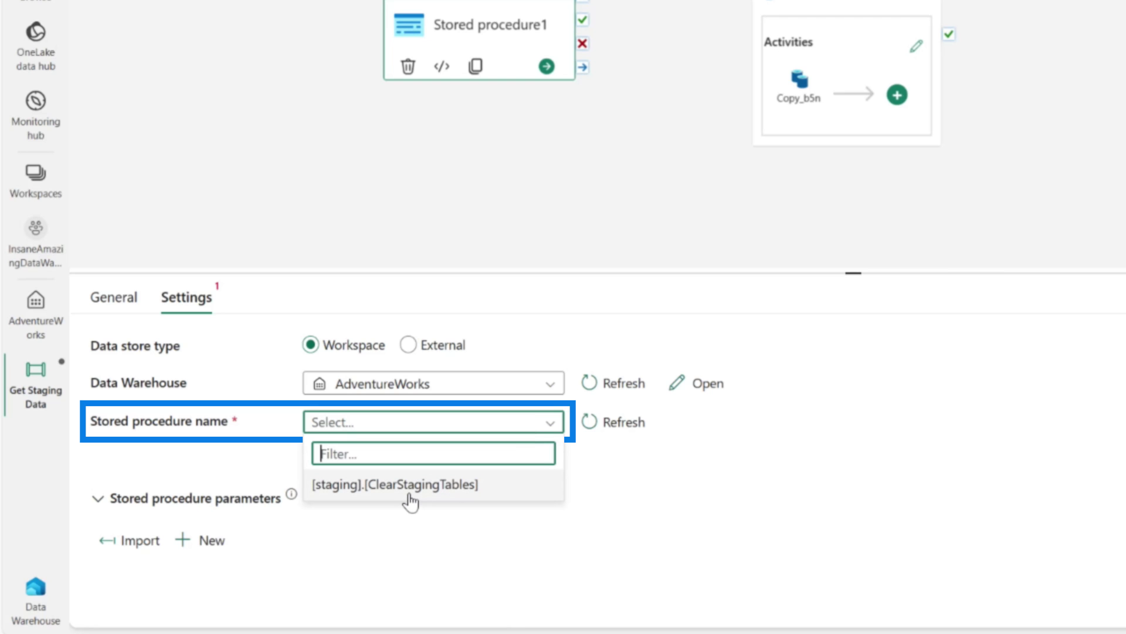
left_click(410, 495)
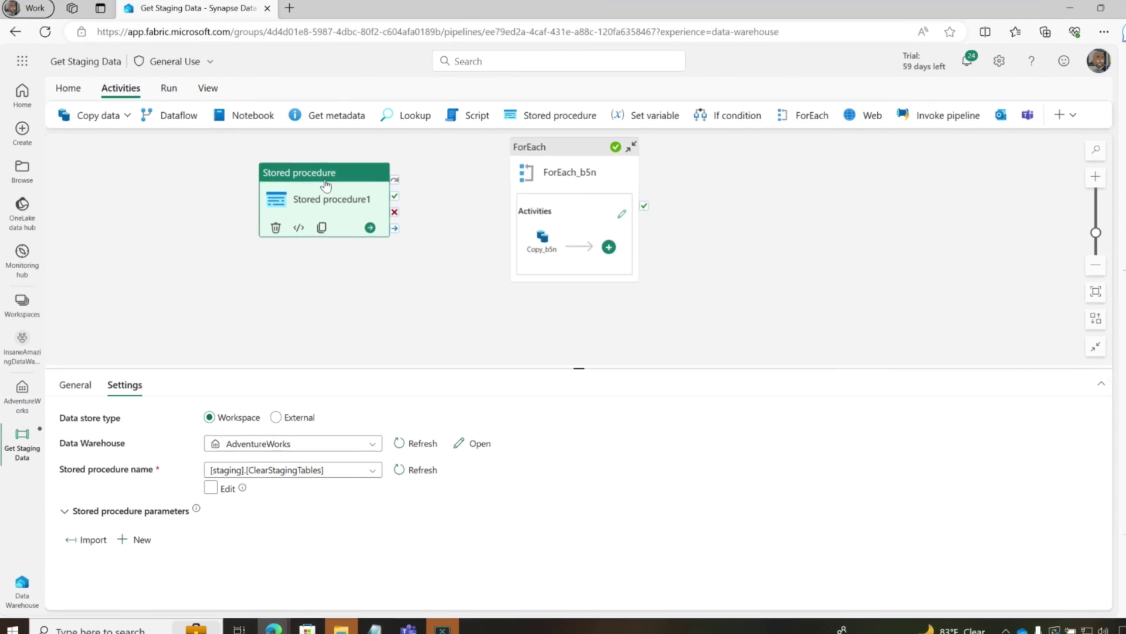
left_click_drag(395, 196, 549, 209)
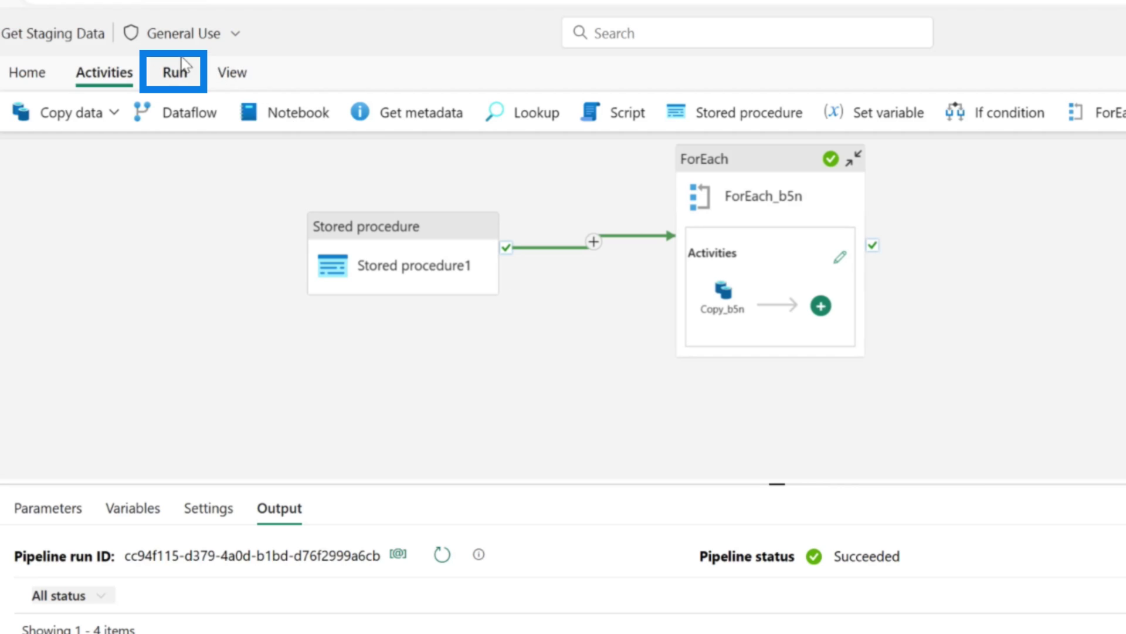
Save and run the updated Get Staging Data pipeline.
left_click(176, 73)
left_click(147, 113)
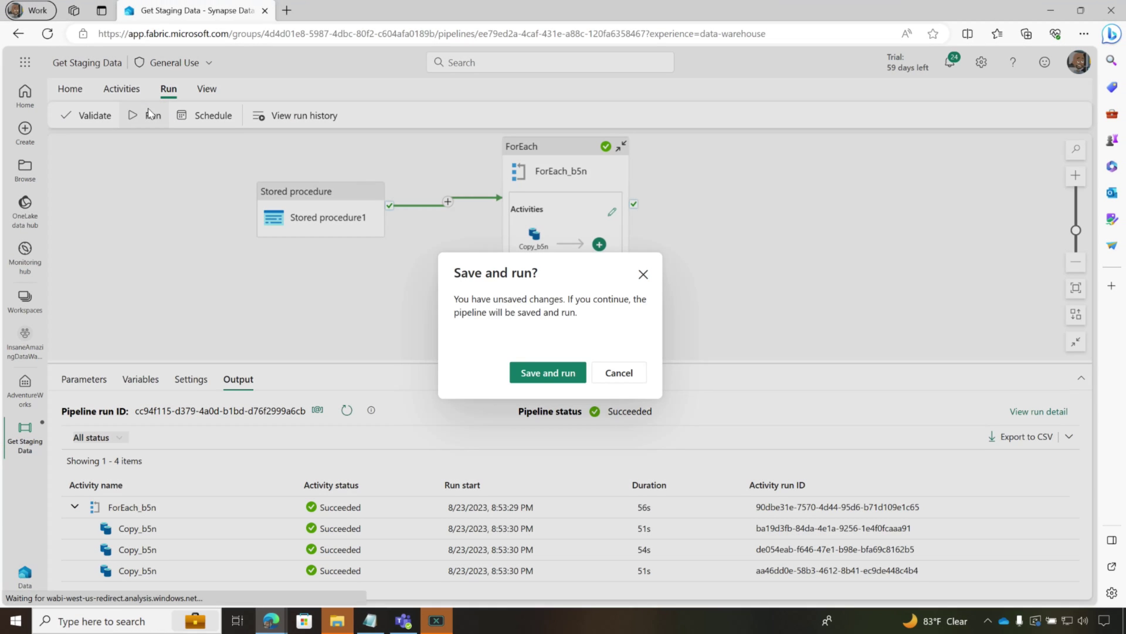
left_click(533, 375)
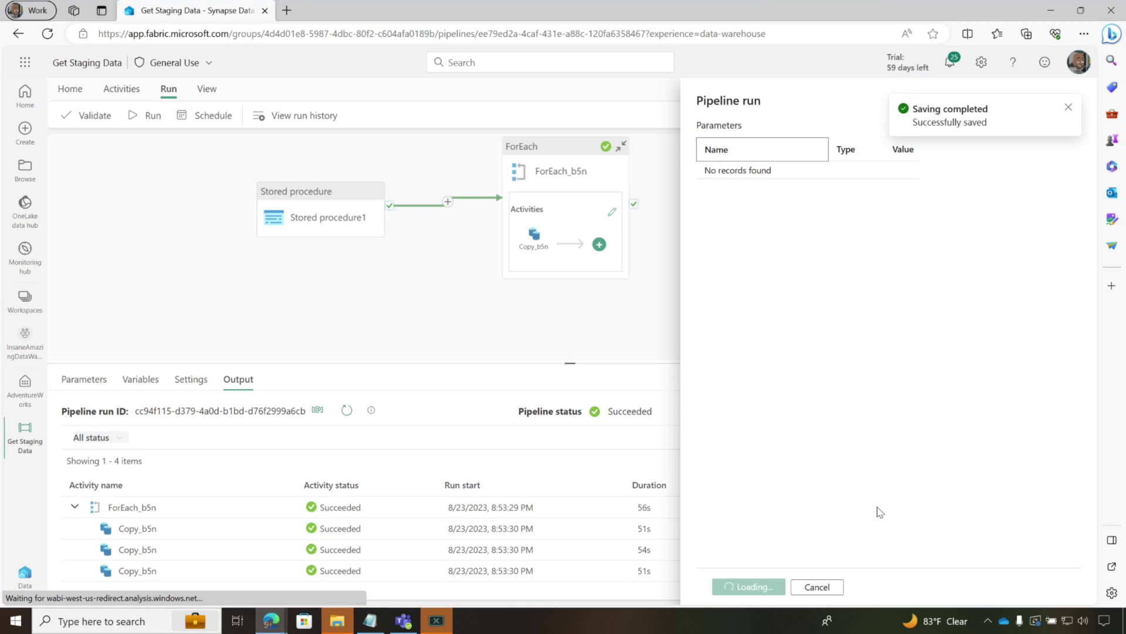
left_click(738, 586)
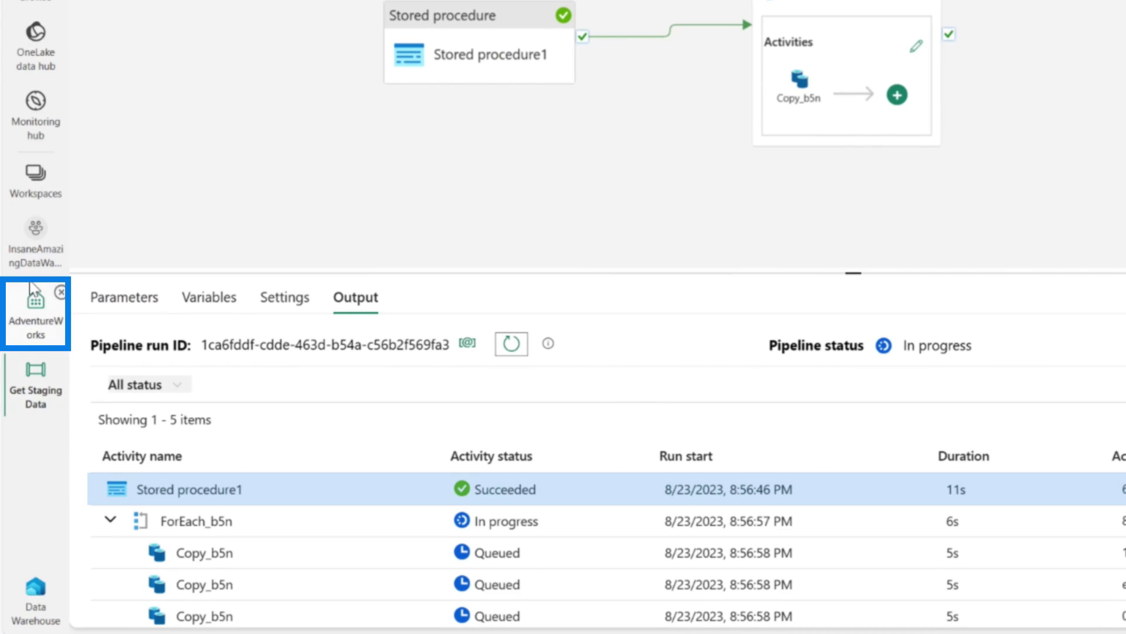
left_click(34, 294)
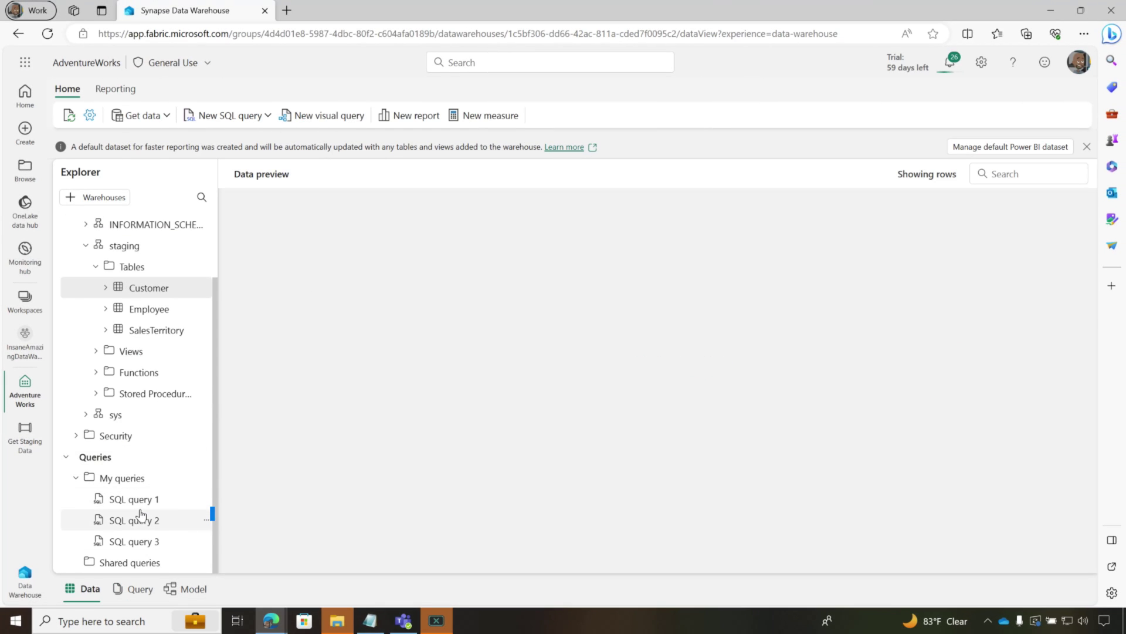
Run the saved row-count query (SQL query 2) and check the Get Staging Data pipeline run results.
left_click(135, 520)
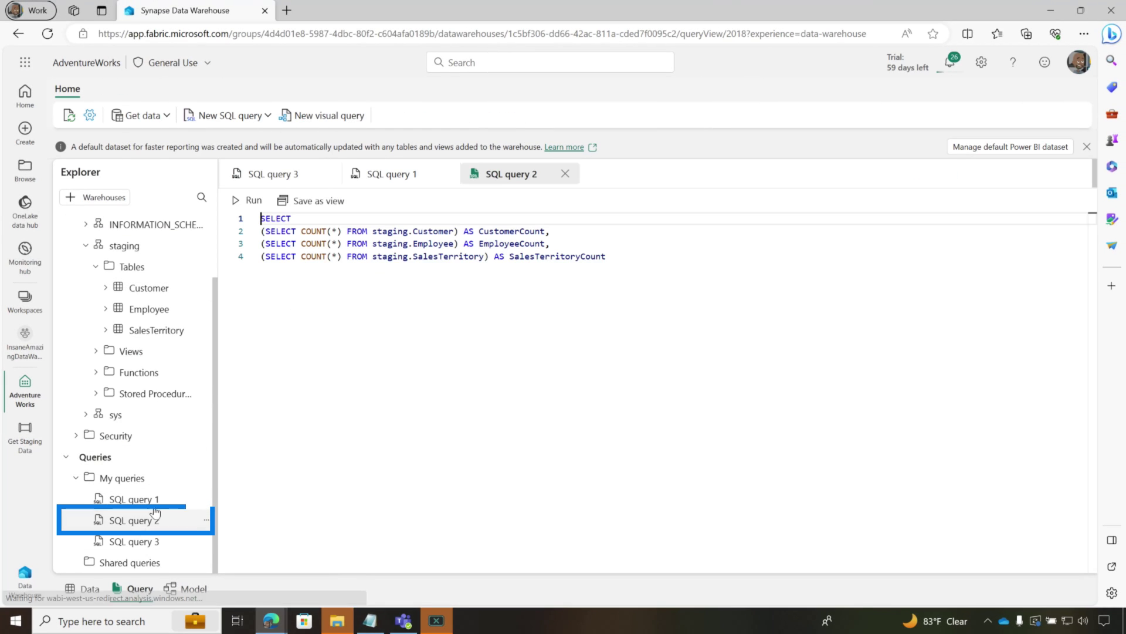
left_click(253, 200)
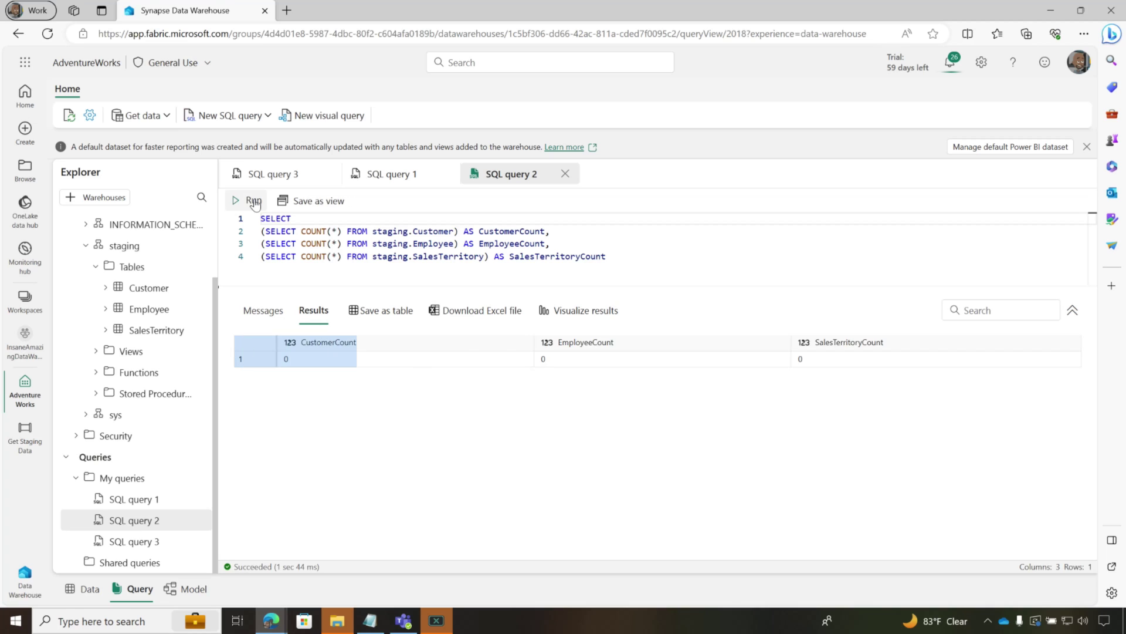
left_click(25, 434)
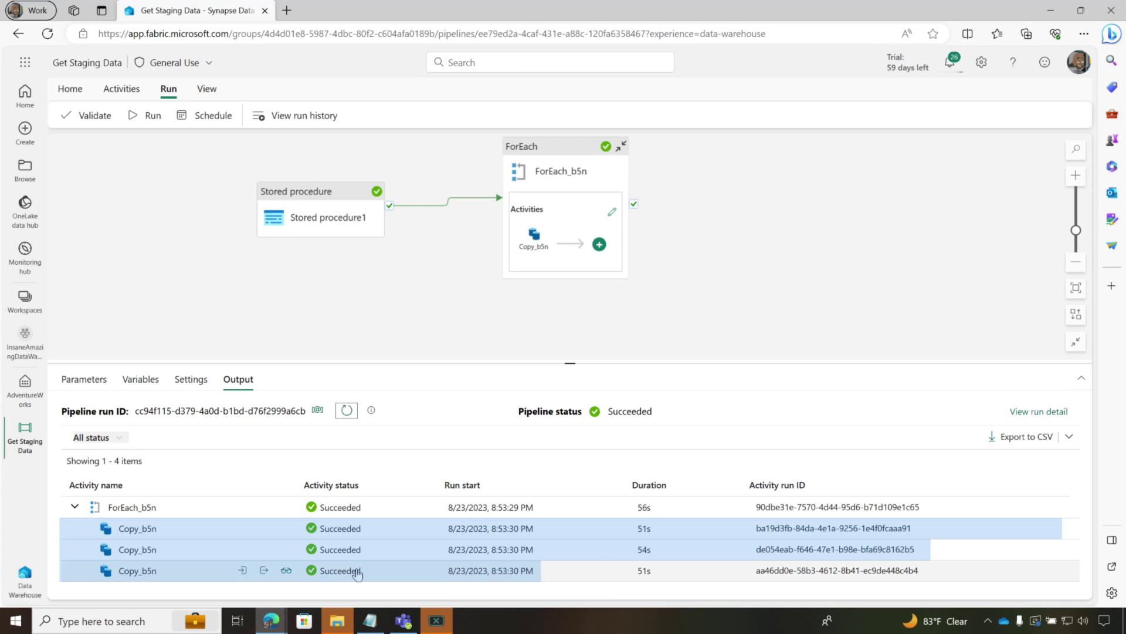
Rerun SQL query 2 in AdventureWorks and select its counts: 18484 customers, 296 employees, 11 territories.
left_click(46, 390)
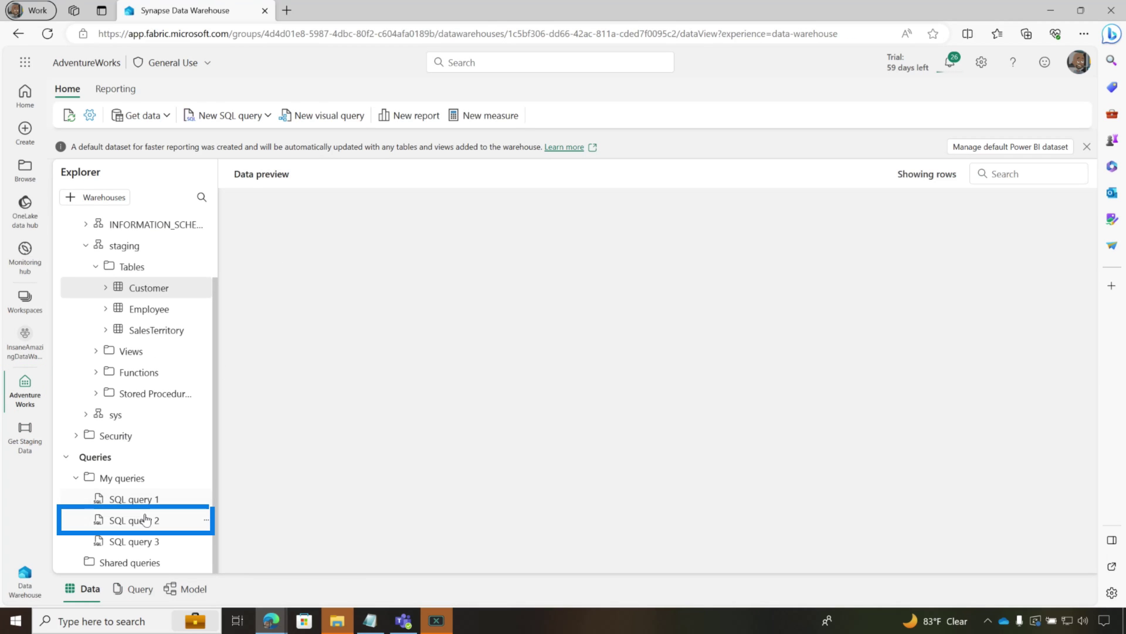
left_click(146, 519)
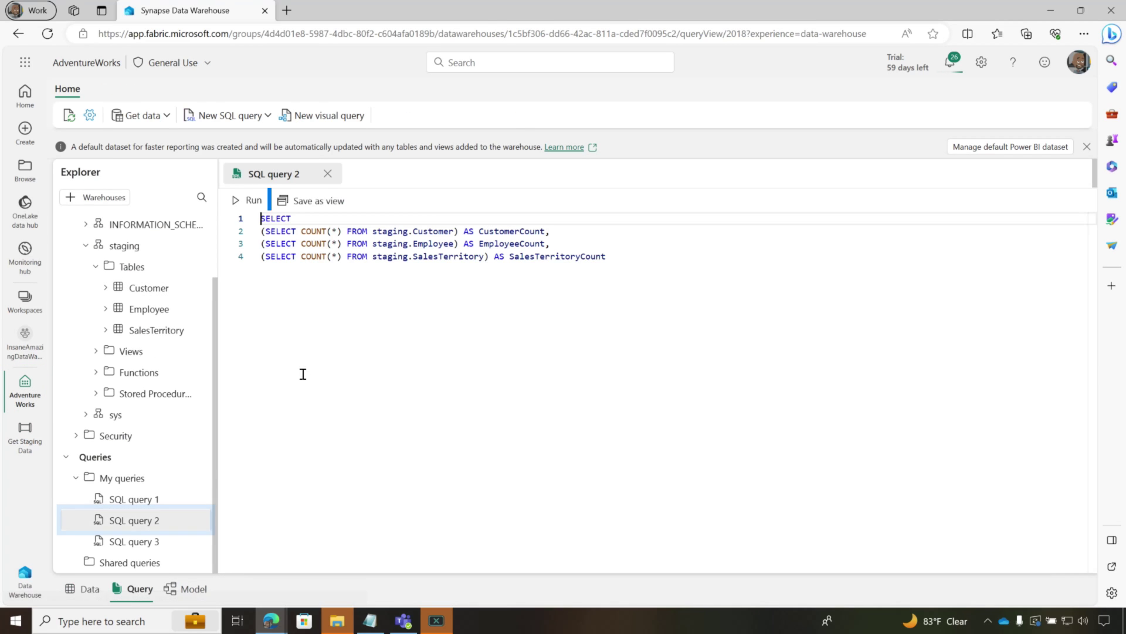
left_click(252, 203)
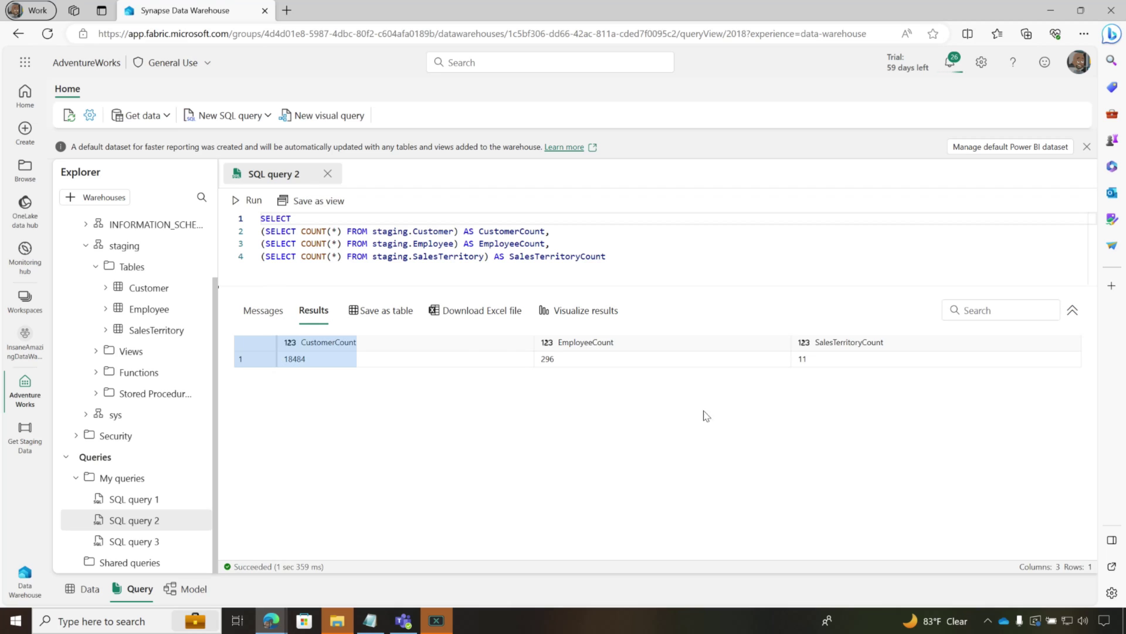
left_click_drag(704, 415, 785, 415)
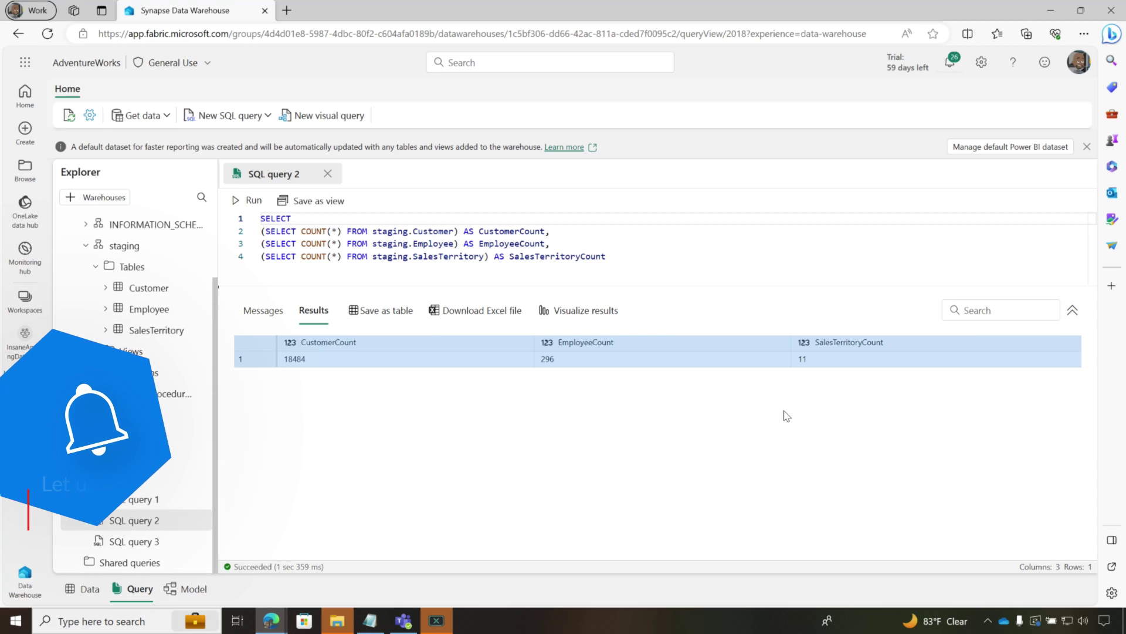